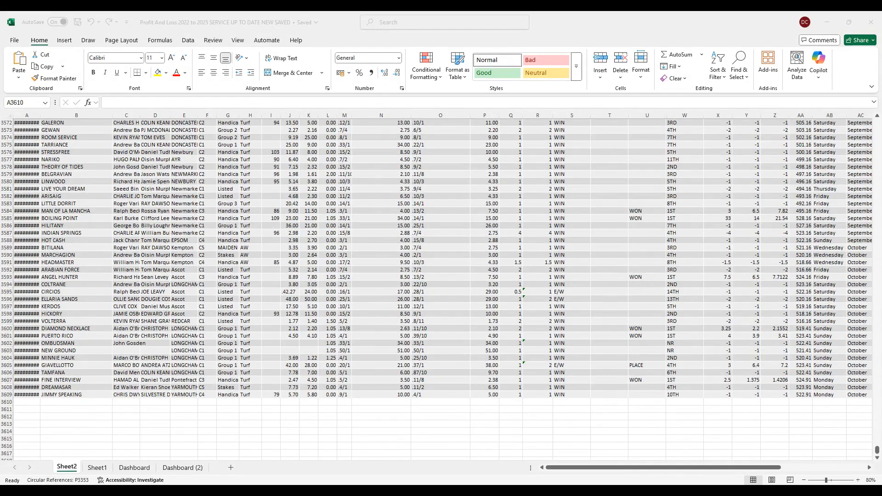
- Go to the start of the Sheet2 records and examine the dates of the first bets in rows 2 to 10
key("alt+Tab")
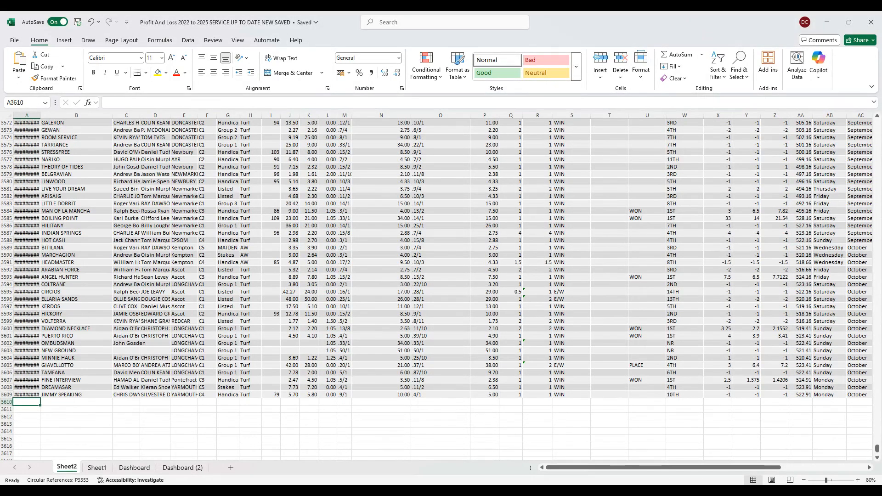
scroll(436, 289, "up", 20)
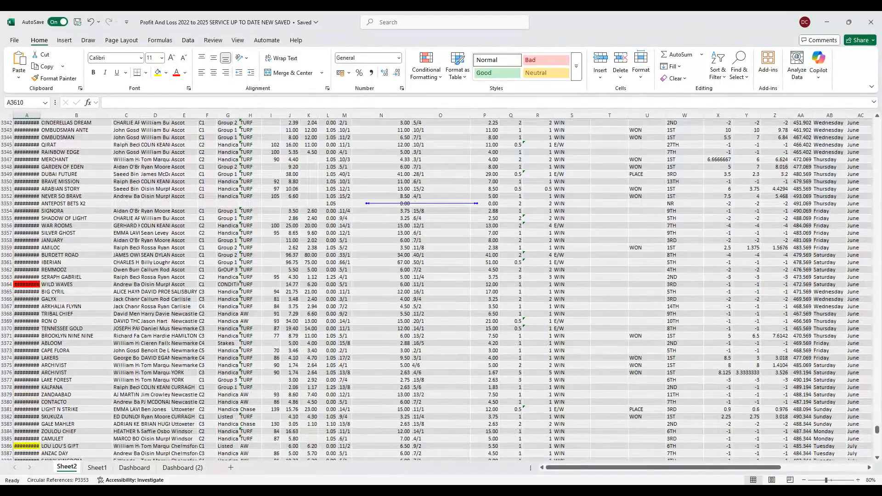
left_click_drag(877, 429, 877, 123)
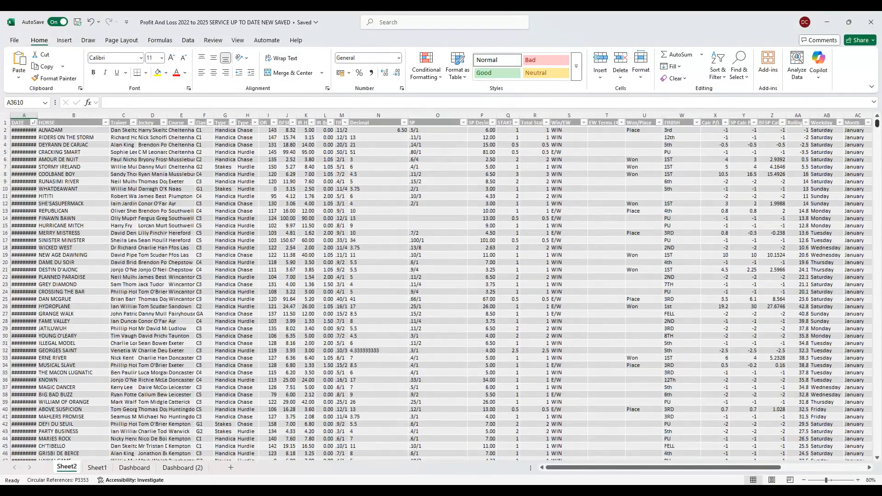
left_click(28, 132)
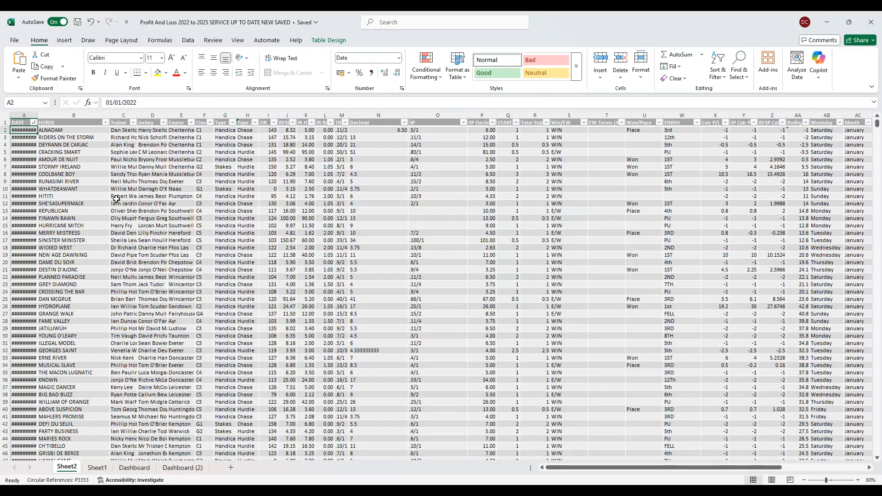
left_click(26, 138)
left_click(27, 145)
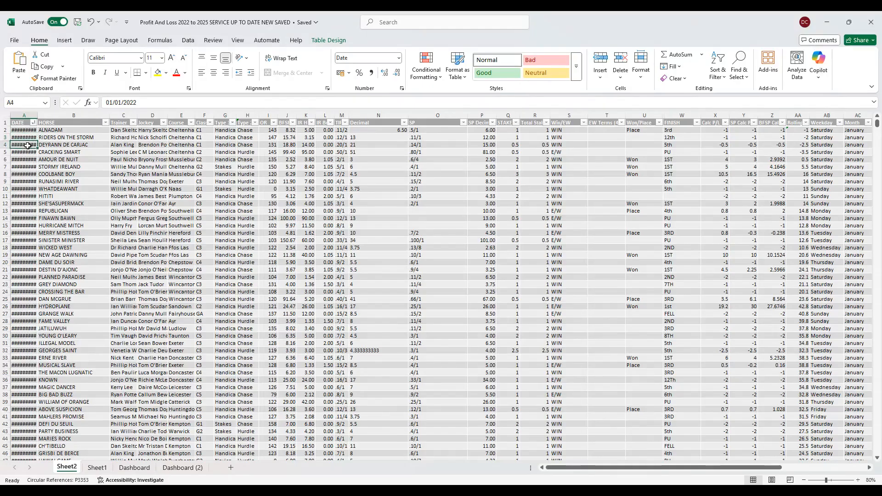
left_click(27, 152)
left_click(29, 159)
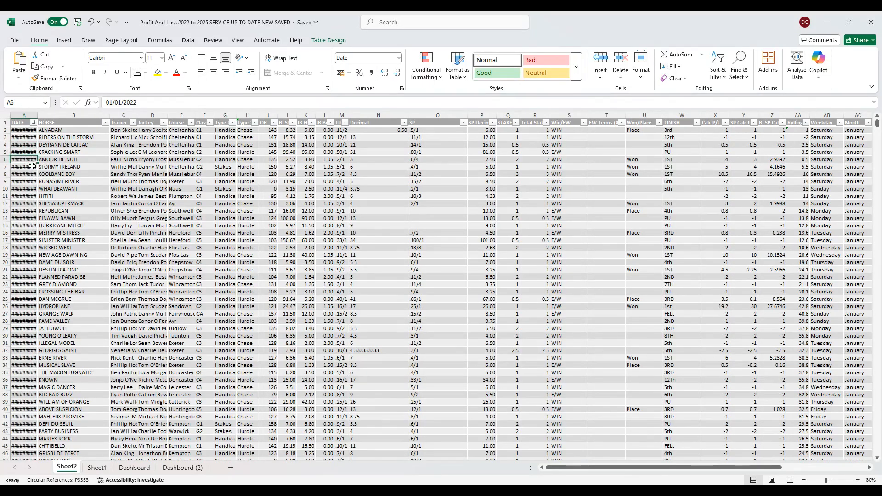
left_click(31, 168)
left_click(31, 175)
left_click(31, 182)
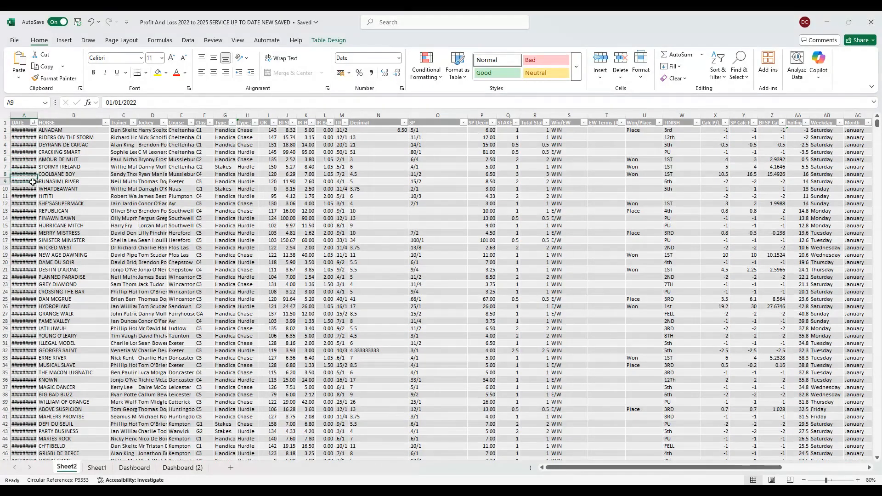
left_click(32, 191)
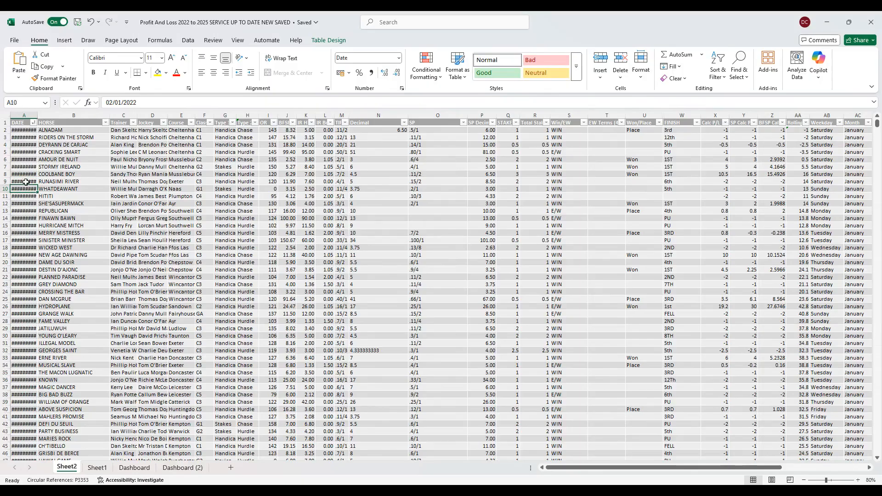
left_click(26, 182)
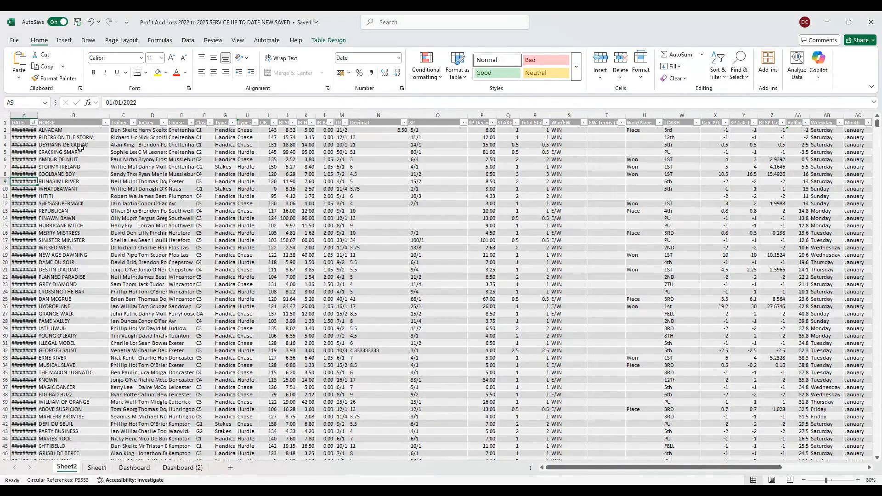
- Examine the horse, trainer, jockey, course, class and race type entries in the first rows of the table
left_click(82, 131)
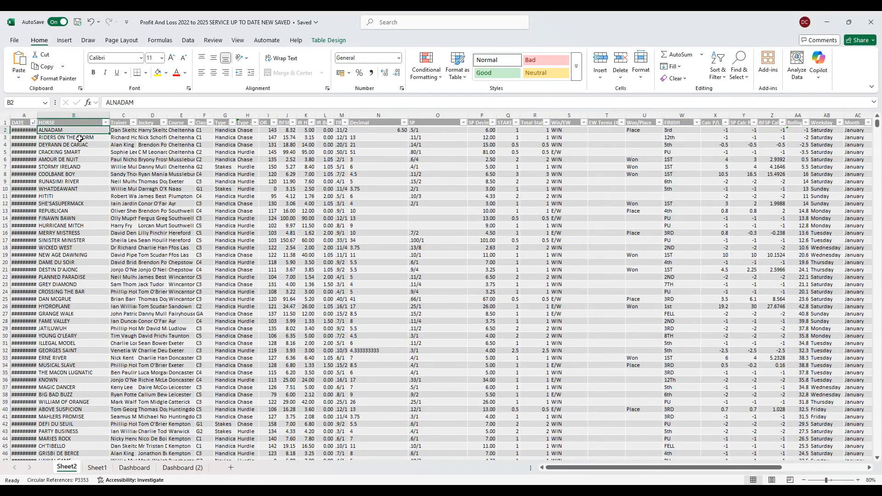
left_click(125, 131)
left_click(152, 131)
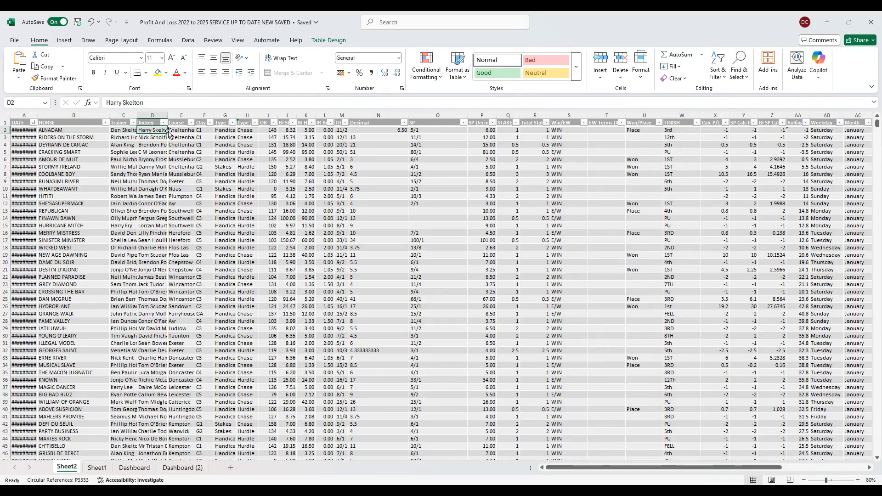
left_click(187, 132)
left_click_drag(187, 132, 205, 131)
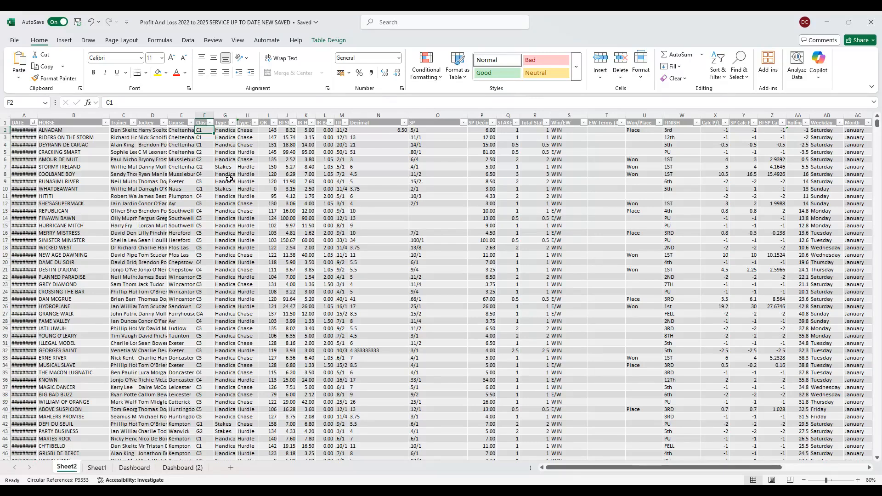
left_click(232, 137)
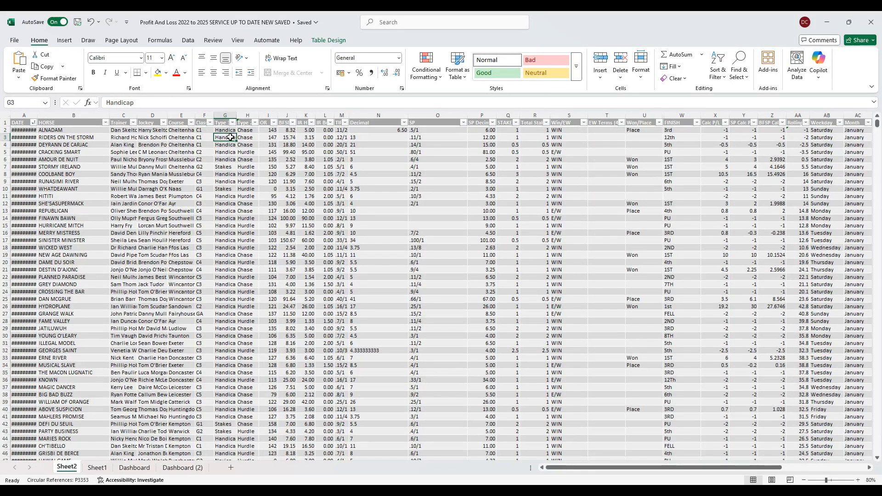
left_click(247, 138)
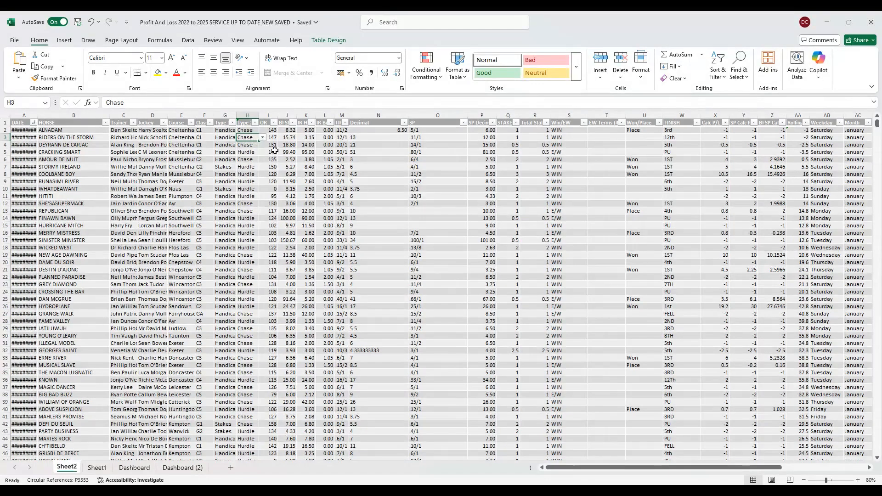
- Examine the OR, BFSP and IR Hi/Lo values, the in-running formula in column L and the fractional odds in column M
left_click(316, 155)
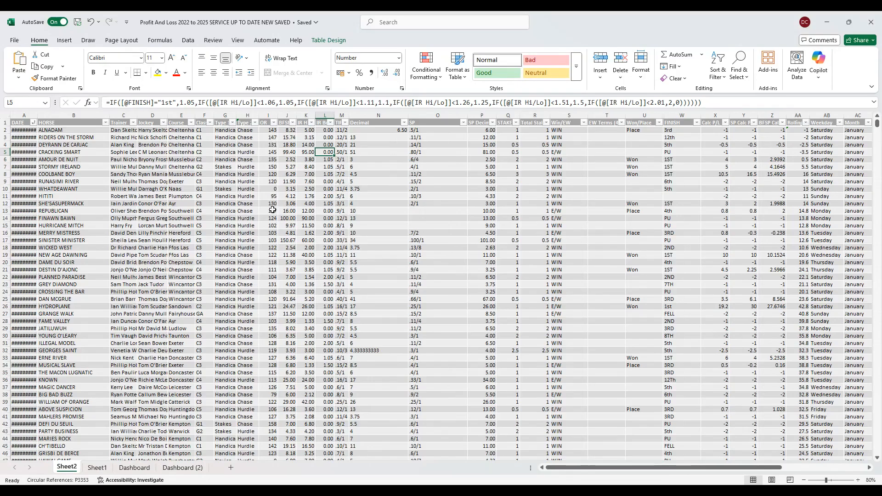
left_click(270, 139)
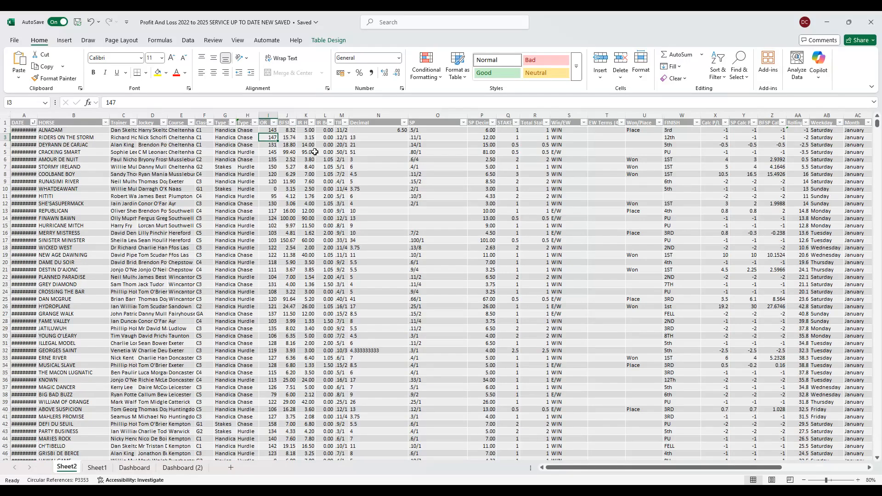
left_click(289, 158)
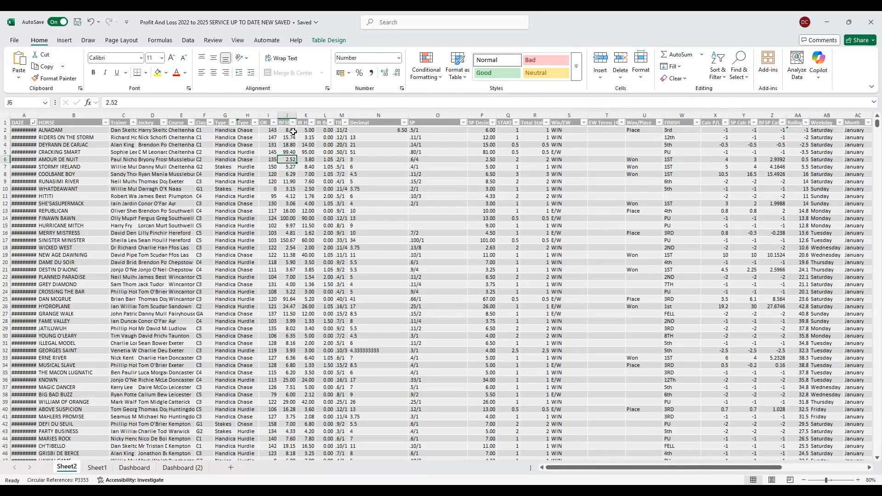
left_click(290, 137)
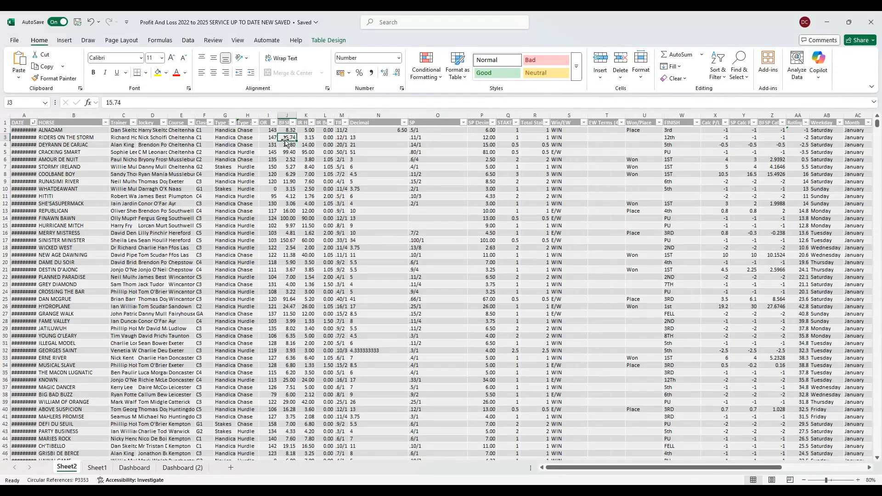
left_click(307, 138)
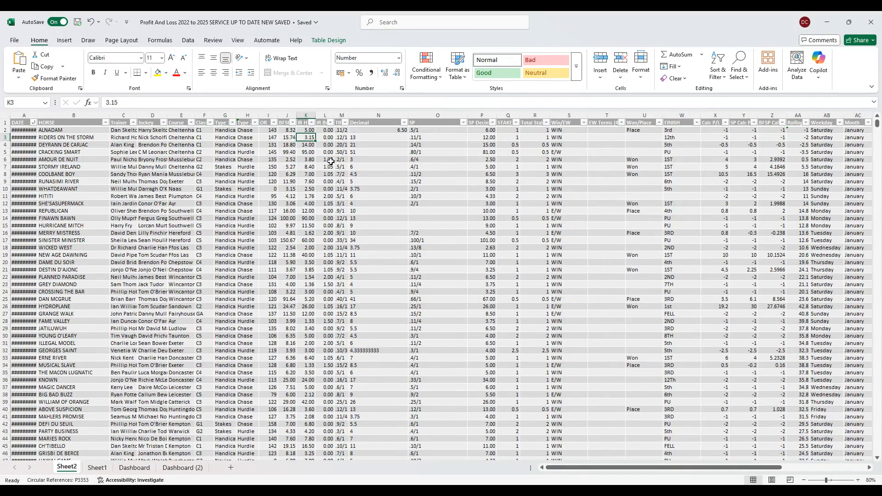
left_click(326, 153)
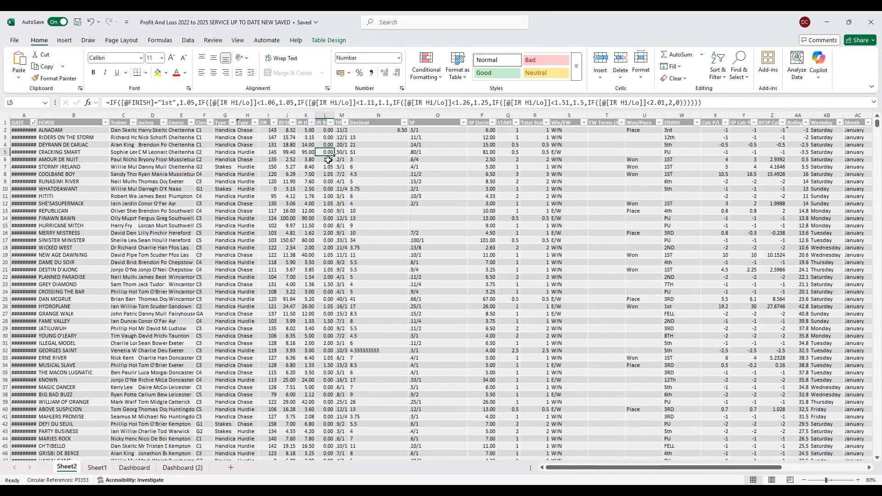
left_click(325, 196)
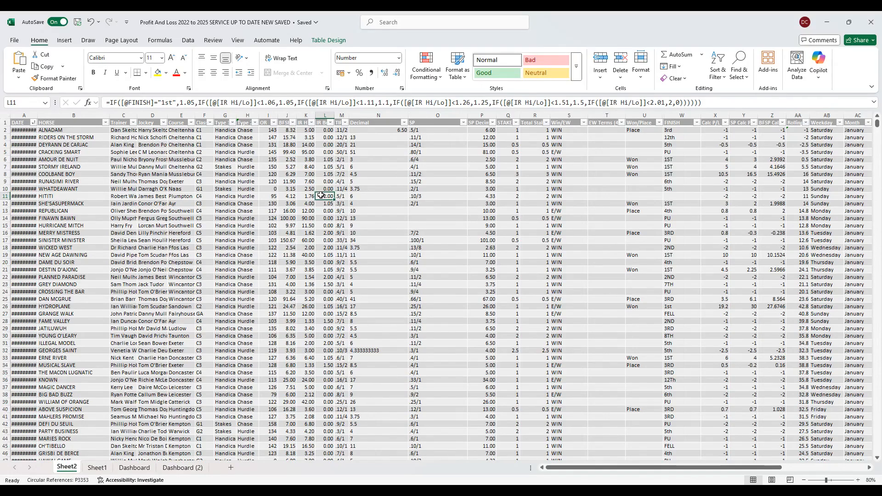
left_click(310, 197)
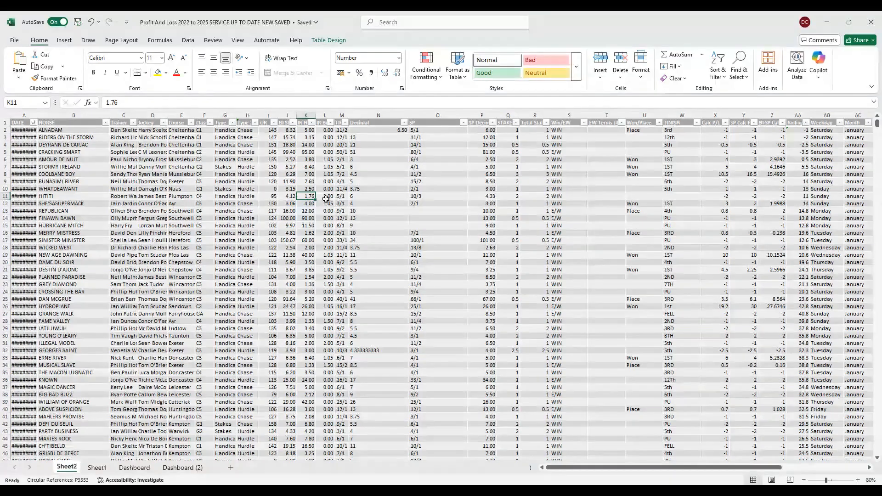
left_click(340, 137)
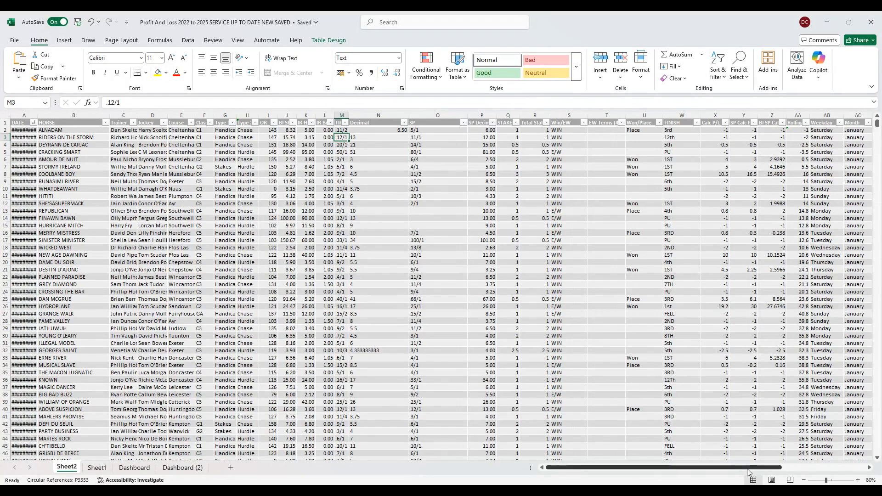
- Inspect the Shortener/Drifter formula in column AG and the IR Hi/Lo change formula in column AH, and return to the first columns
left_click_drag(747, 469, 835, 455)
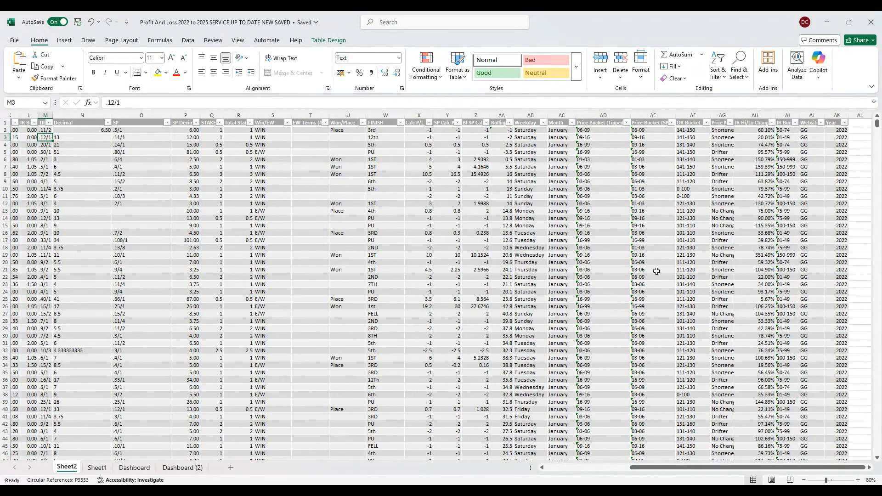
left_click(719, 146)
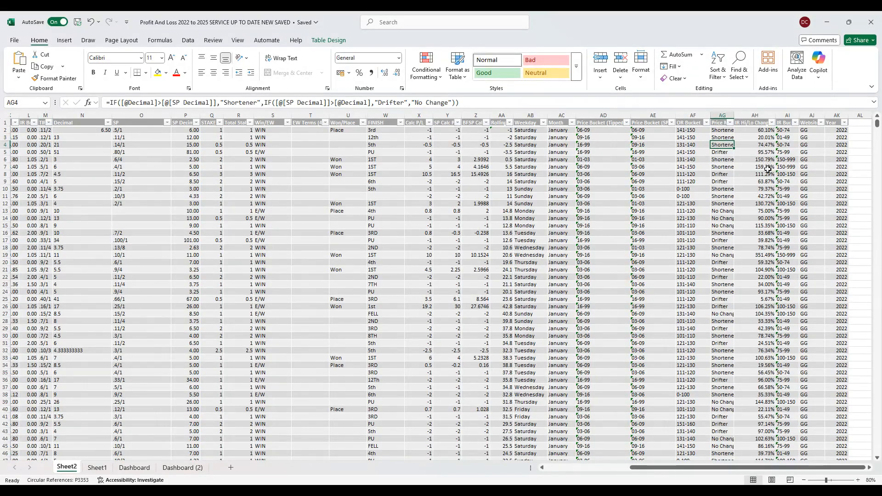
left_click(766, 188)
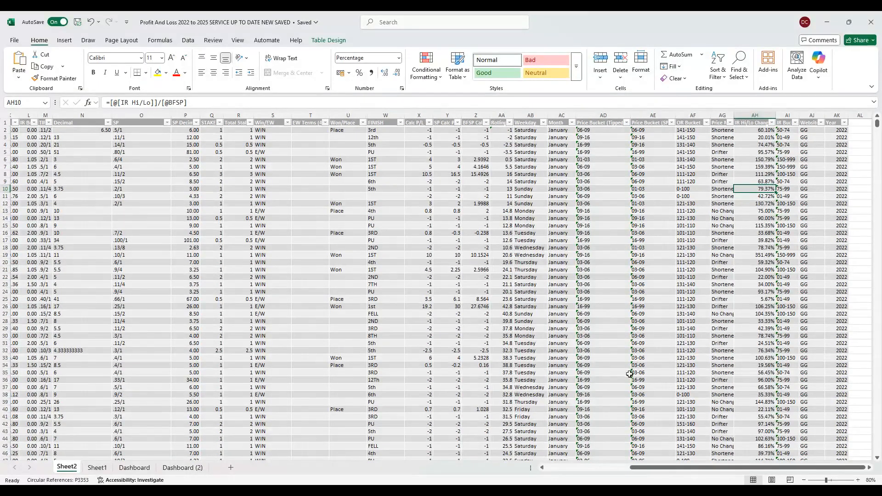
left_click_drag(684, 471, 597, 469)
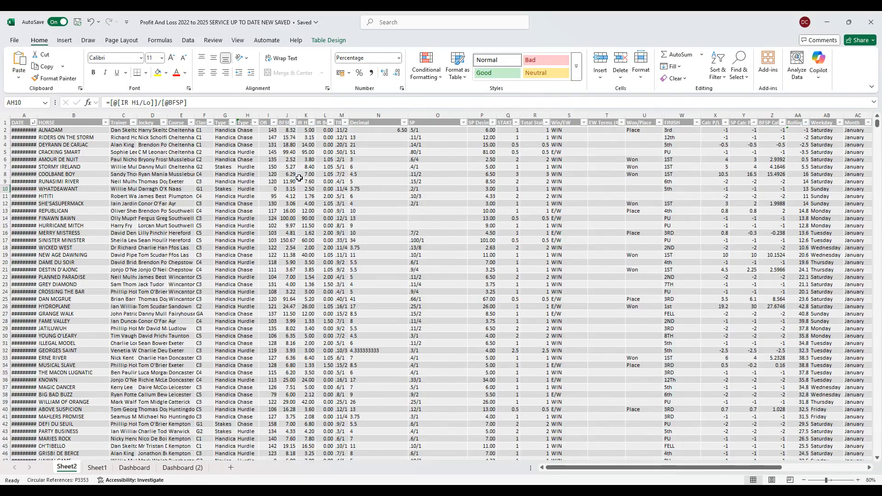
- Open the Dashboard (2) sheet and filter its pivot tables to Thursday bets in January 2023
left_click(186, 470)
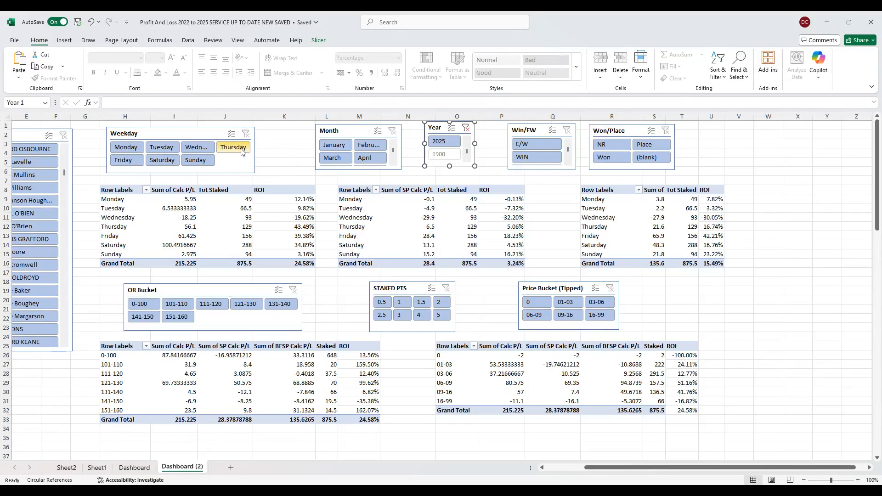
left_click(241, 148)
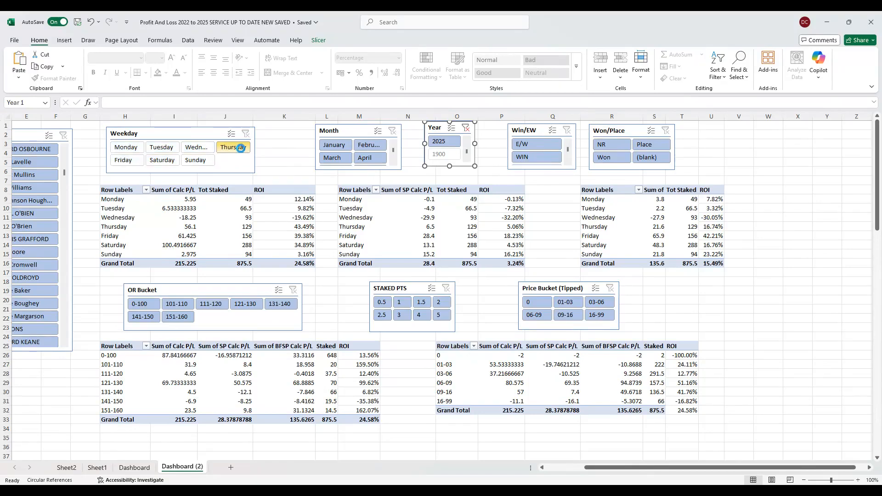
left_click(342, 148)
left_click(457, 142)
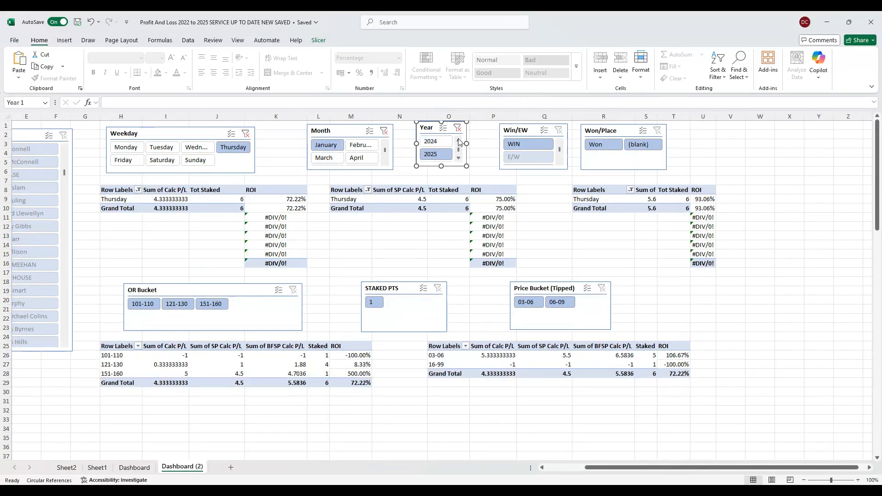
left_click(435, 141)
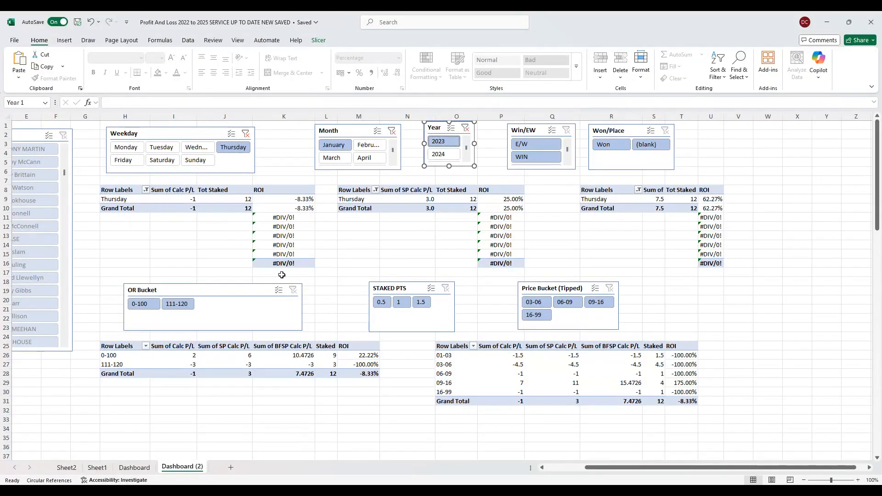
- Clear the Weekday and Month filters and switch the dashboard's Year filter to 2024 and then to 2025
left_click(246, 133)
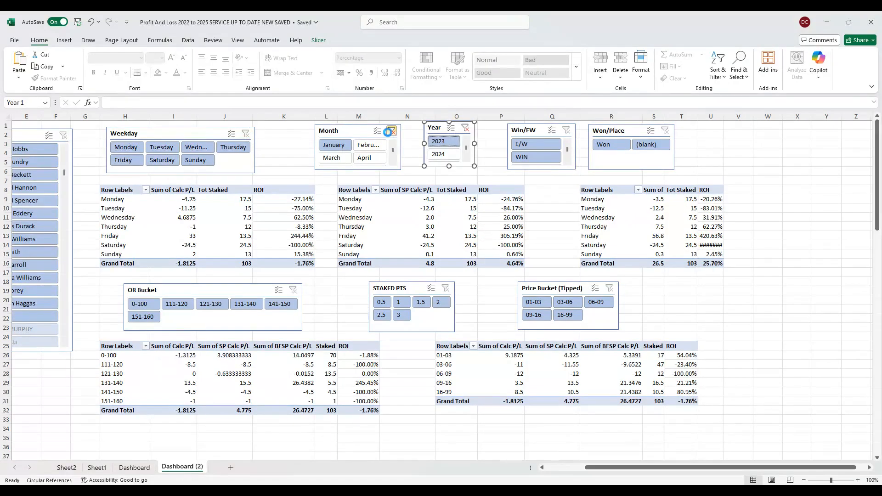
left_click(390, 132)
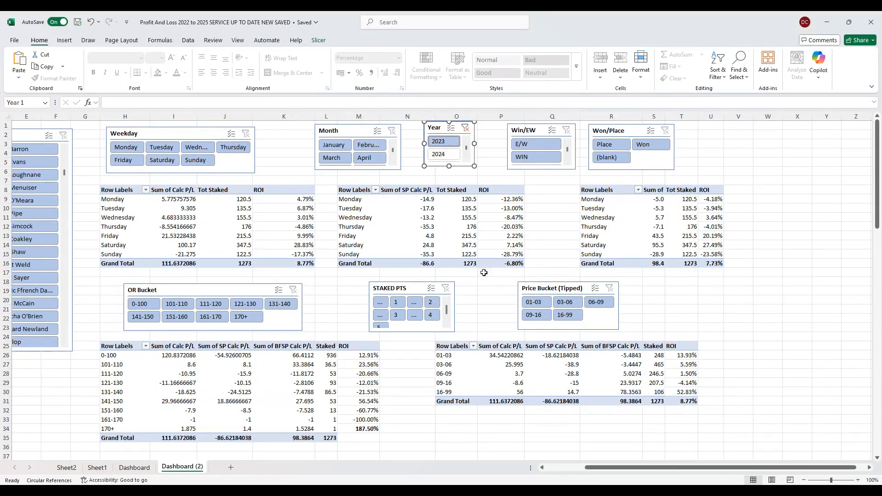
left_click(451, 154)
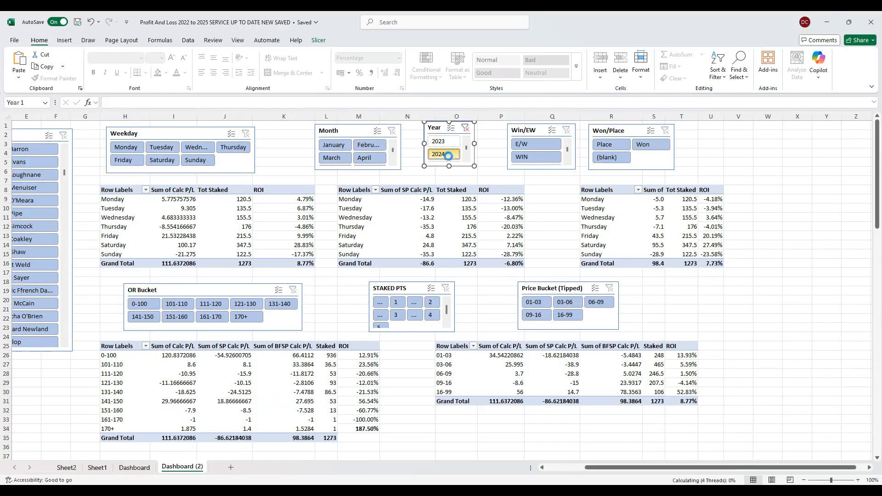
scroll(436, 158, "down", 1)
left_click(438, 156)
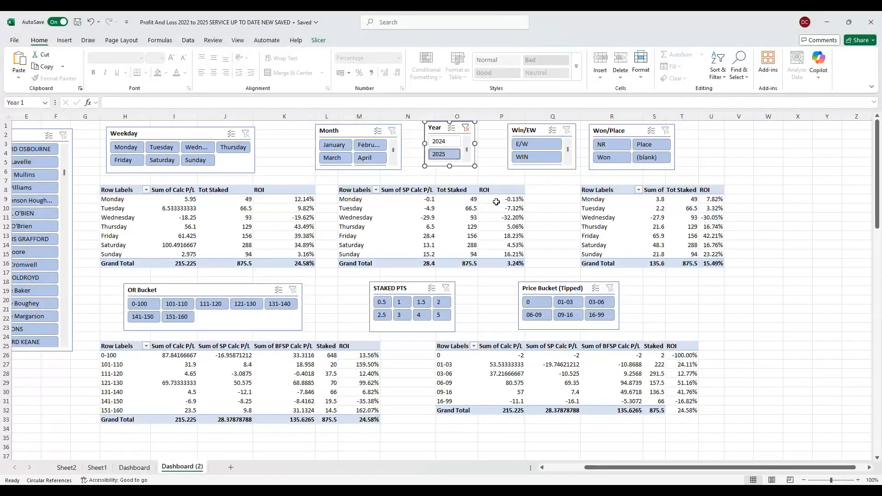
- Filter the dashboard to 4 staked points, and clear the Year and STAKED PTS filters
left_click(419, 315)
left_click(457, 129)
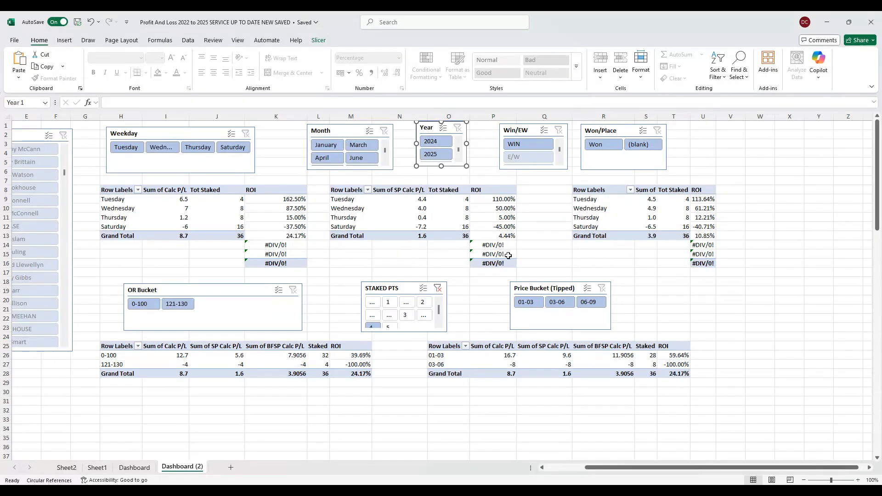
left_click(438, 288)
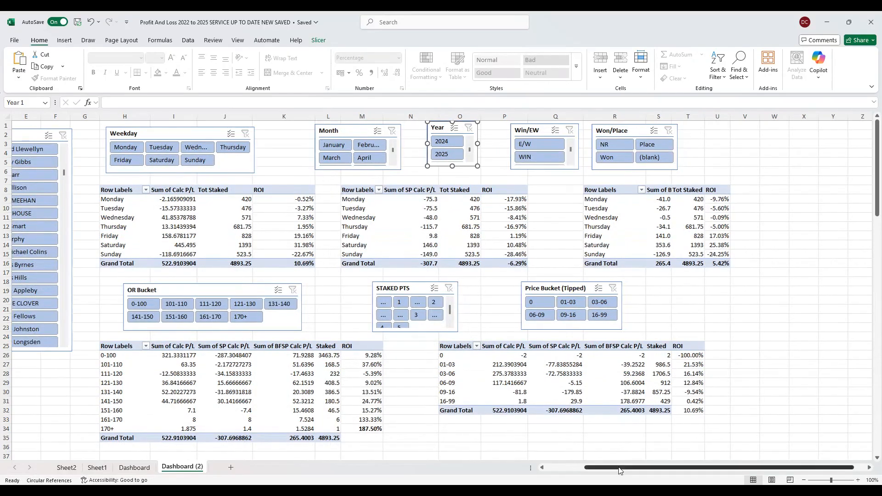
- Bring the Jockey and Trainer slicers into view and filter the dashboard to trainer Dan Skelton
left_click_drag(600, 467, 563, 470)
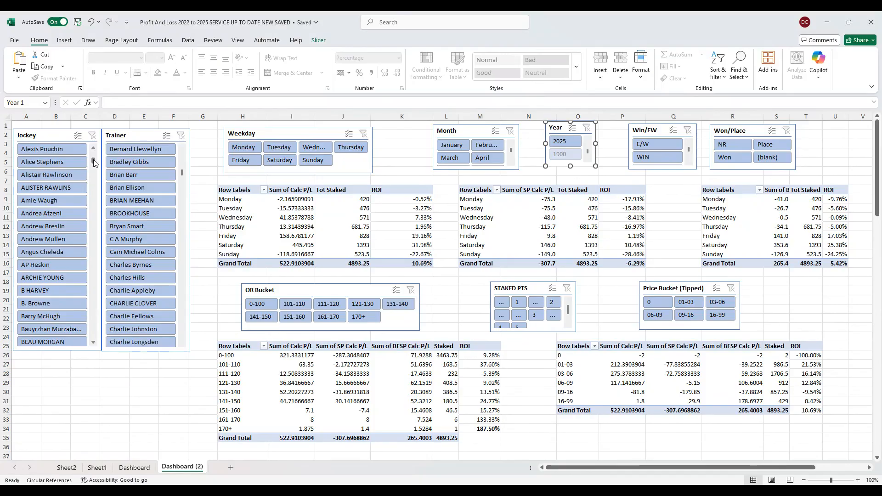
left_click_drag(94, 161, 96, 172)
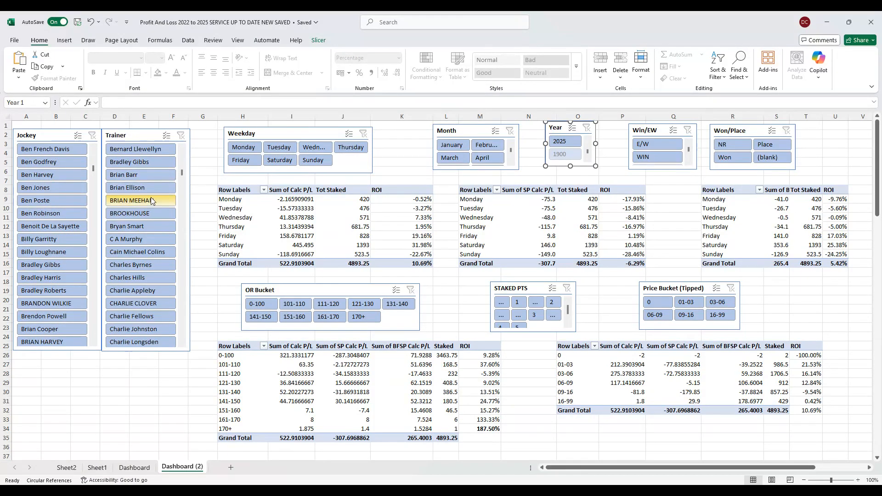
left_click_drag(183, 175, 184, 188)
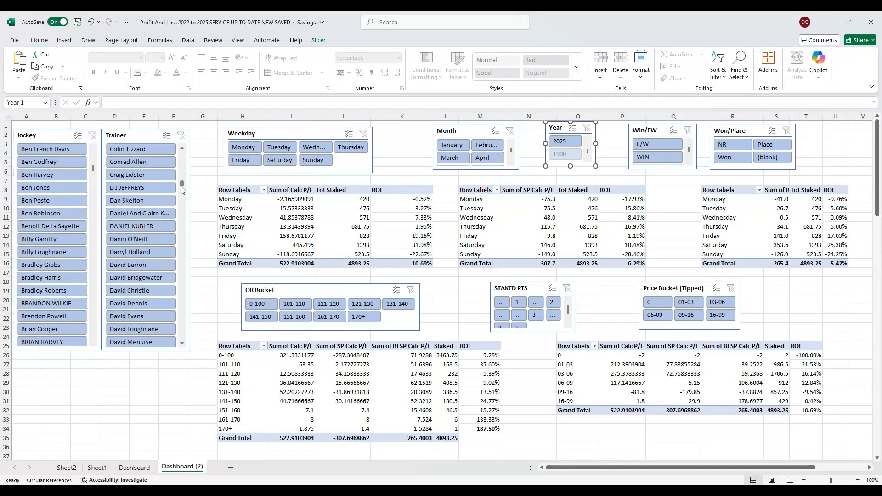
left_click(153, 200)
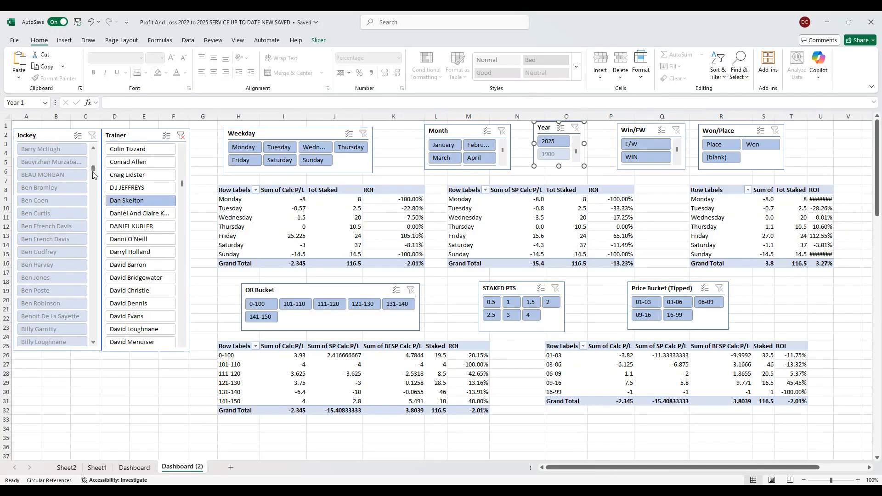
- Filter the Dan Skelton results further to jockey Harry Skelton and bring the selected trainer into view in its slicer
left_click_drag(93, 170, 94, 154)
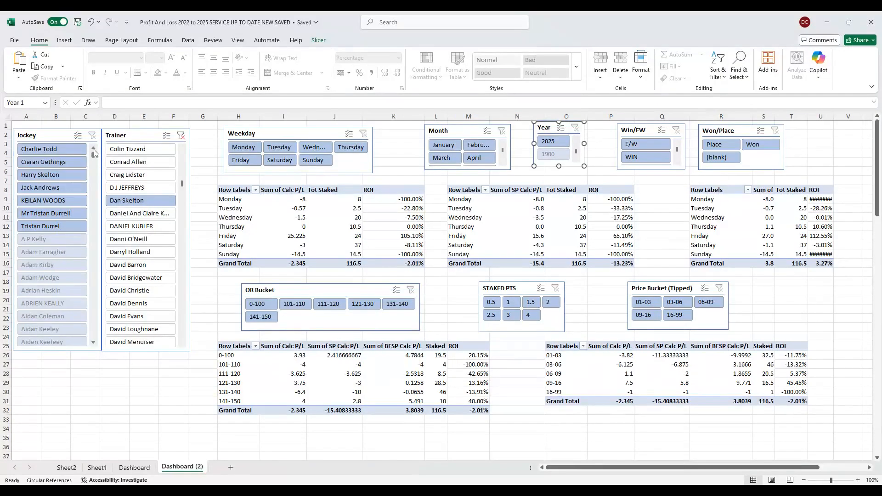
left_click(75, 176)
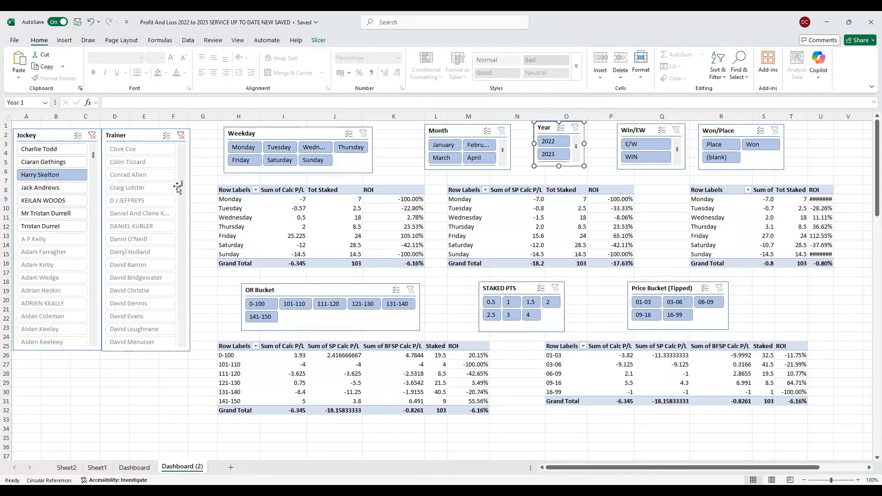
left_click_drag(181, 185, 179, 136)
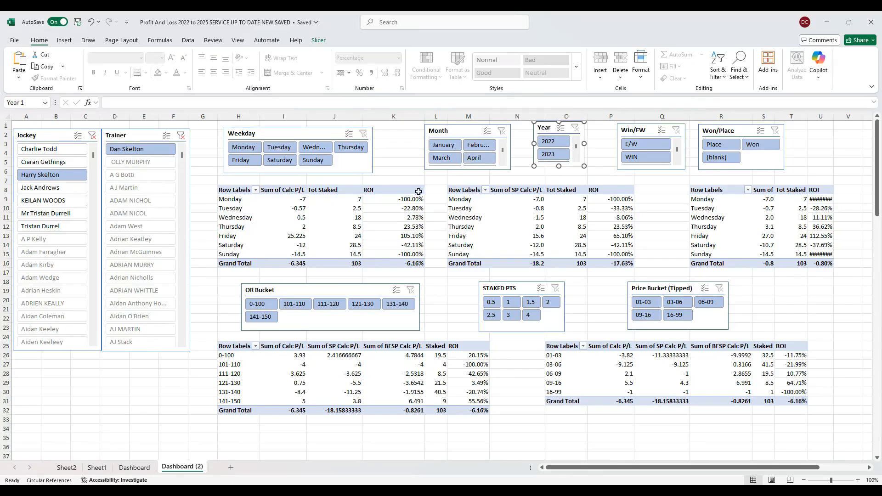
- Compare Dan Skelton's results for Keilan Woods, Mr Tristan Durrell, Ciaran Gethings and Charlie Todd, ending on Harry Skelton in the Jockey slicer
left_click(67, 199)
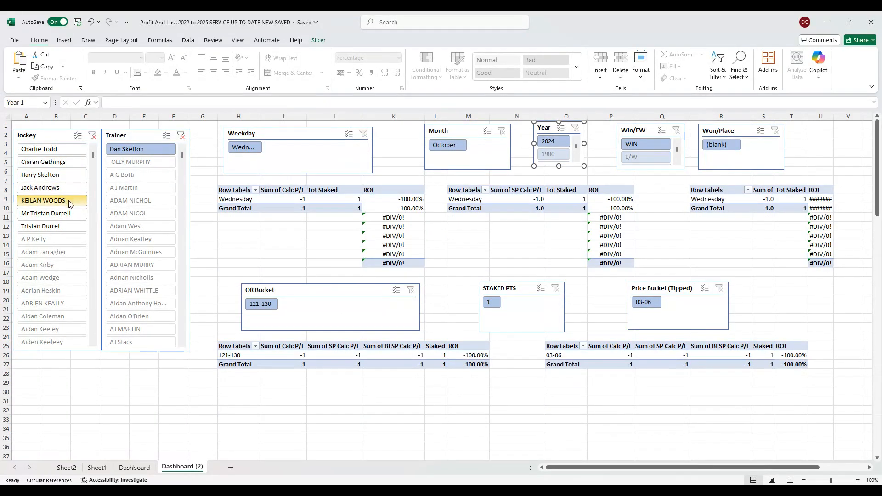
left_click(69, 213)
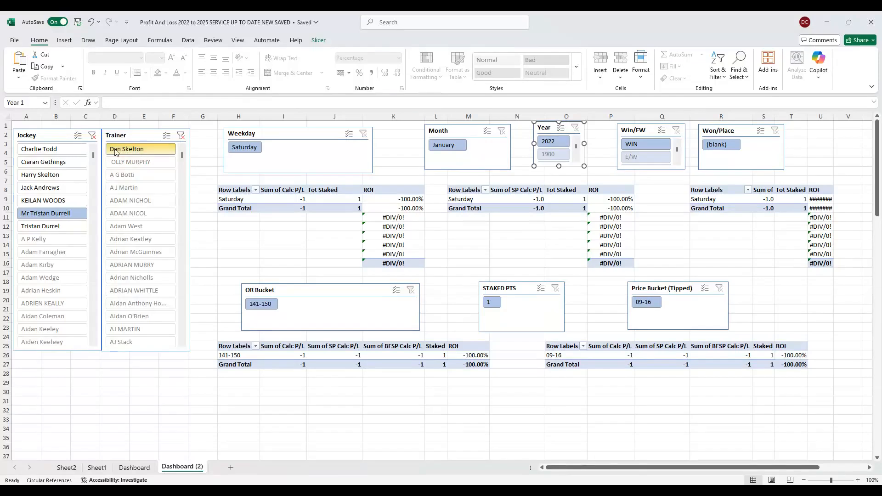
left_click(79, 149)
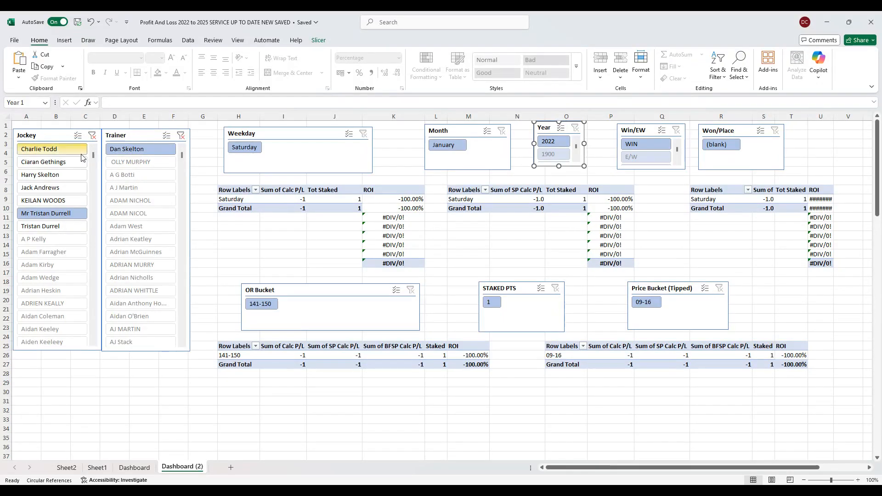
left_click(76, 162)
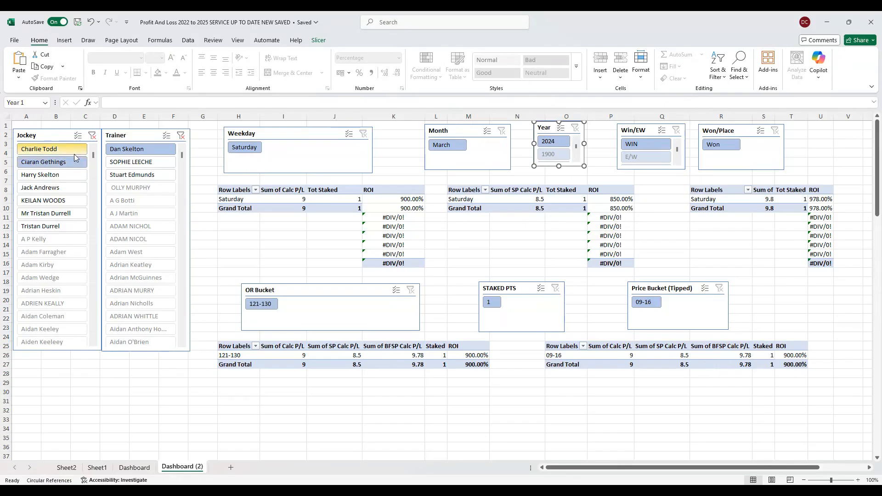
left_click(75, 150)
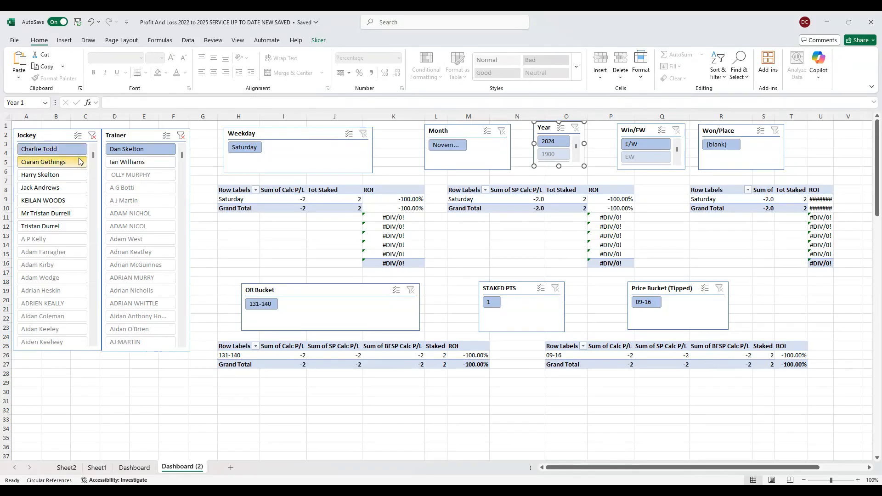
left_click(77, 163)
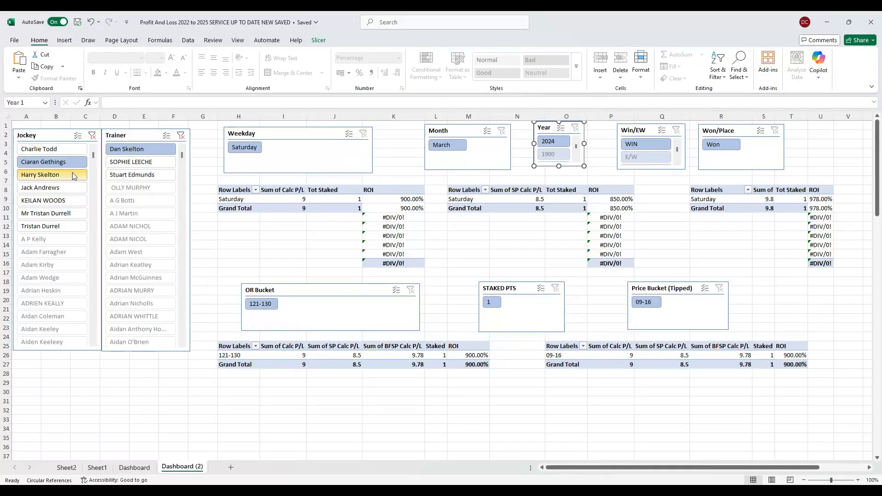
left_click(73, 174)
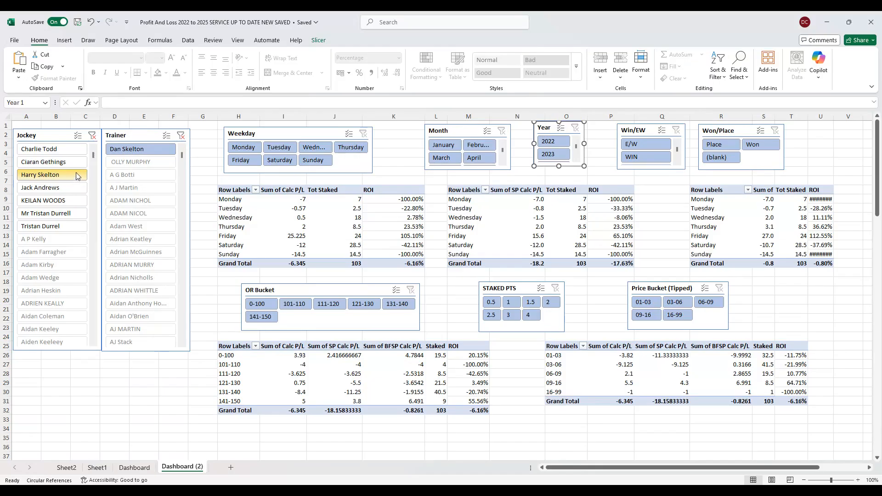
- Clear the Jockey filter and switch the Trainer filter to Olly Murphy and finally to Willie Mullins
left_click(92, 136)
scroll(165, 152, "down", 1)
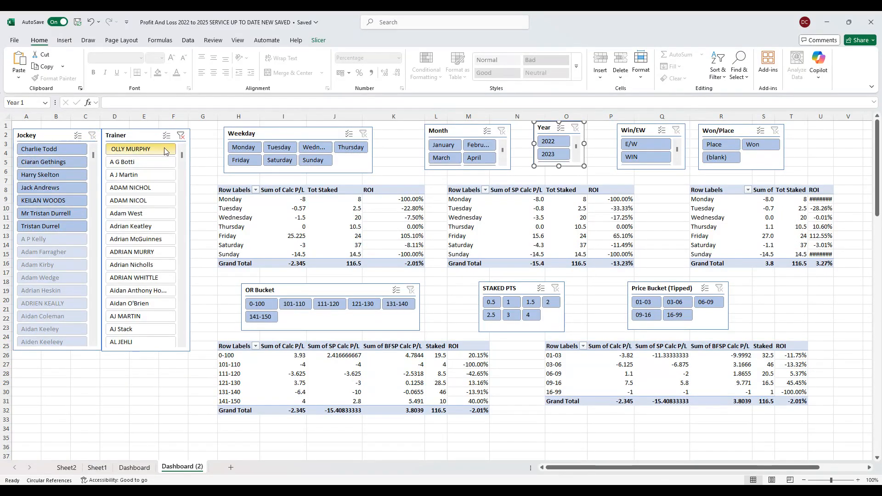
left_click(165, 152)
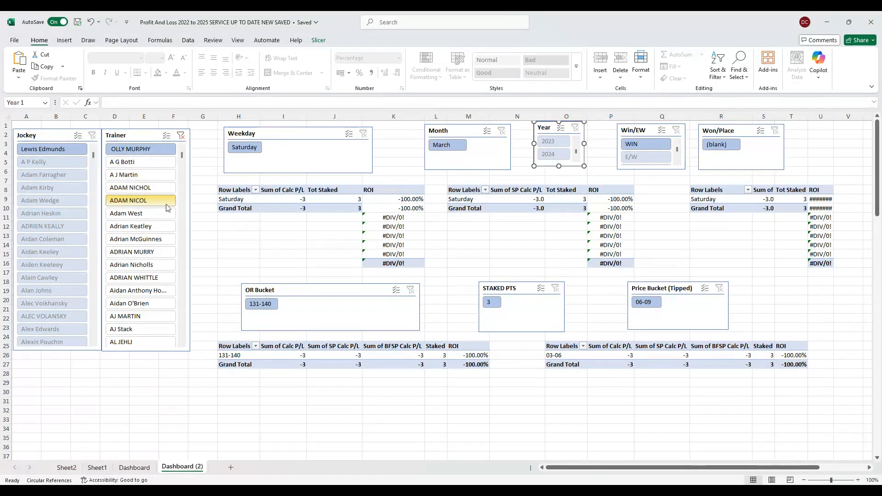
left_click_drag(182, 157, 183, 340)
left_click(140, 304)
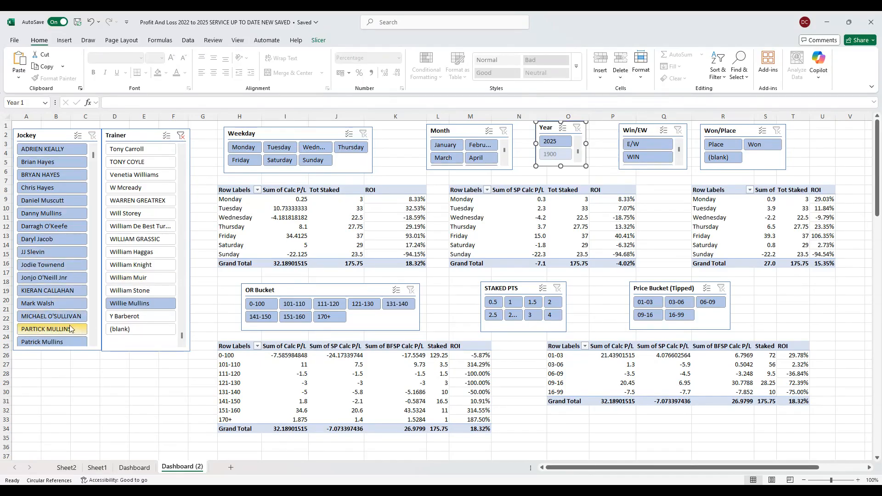
- Check the Willie Mullins results for jockeys Paul Townend and Patrick Mullins, and clear the Jockey and Trainer filters
scroll(56, 261, "up", 1)
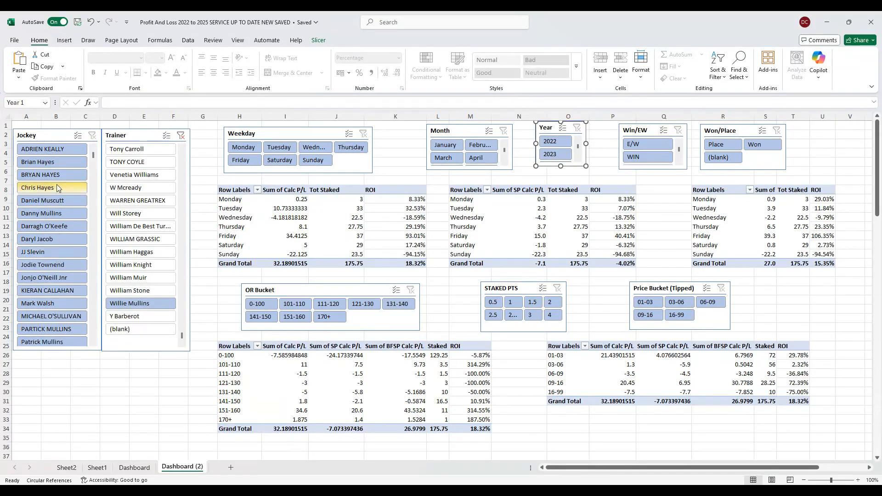
scroll(60, 232, "down", 1)
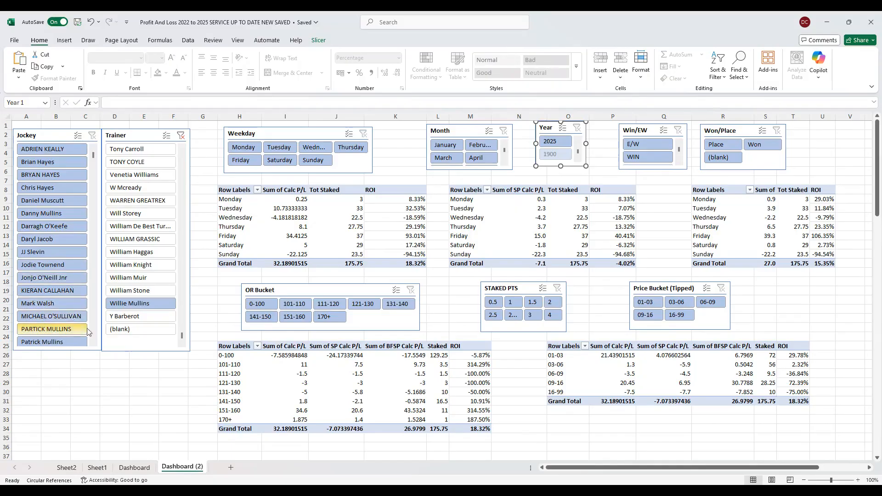
left_click(93, 343)
left_click(93, 343)
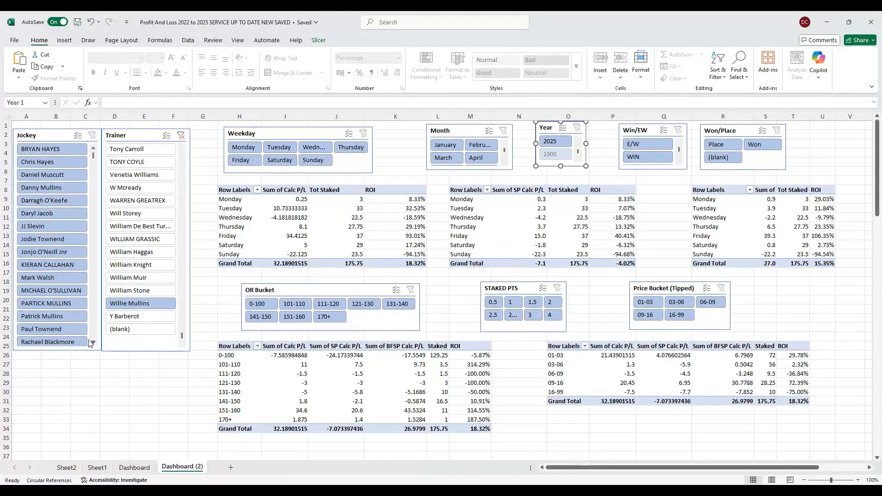
left_click(74, 330)
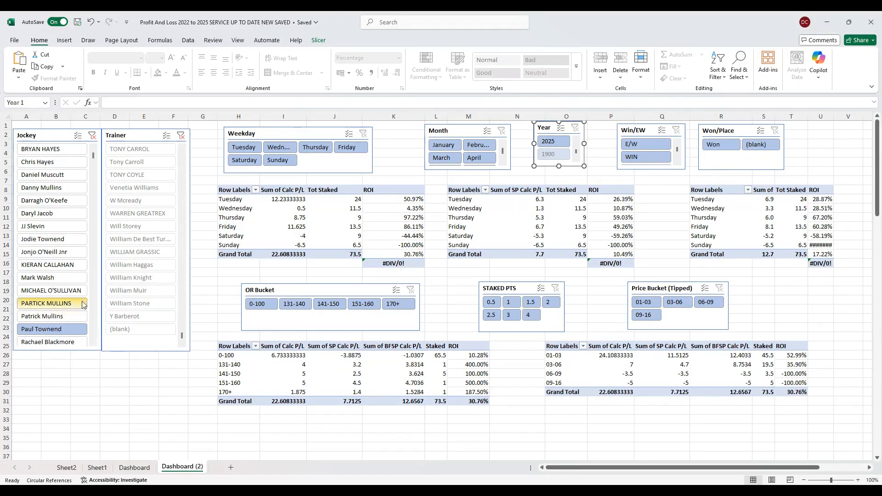
left_click(72, 317)
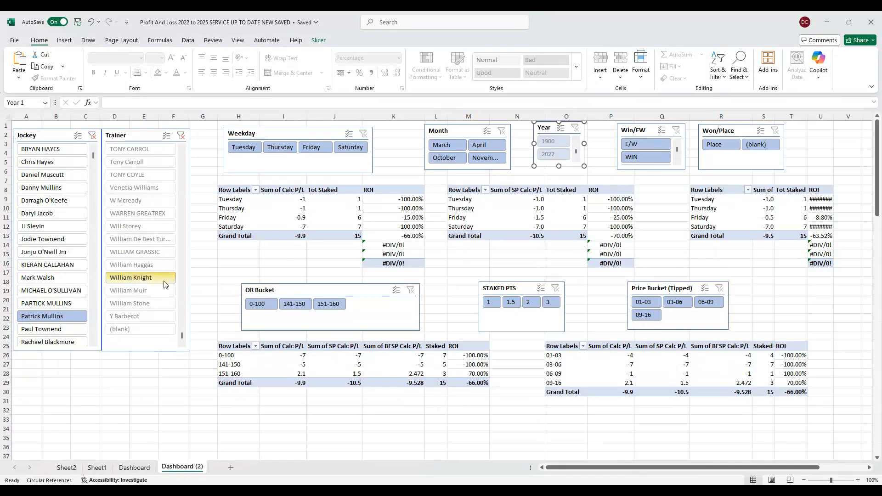
left_click(92, 135)
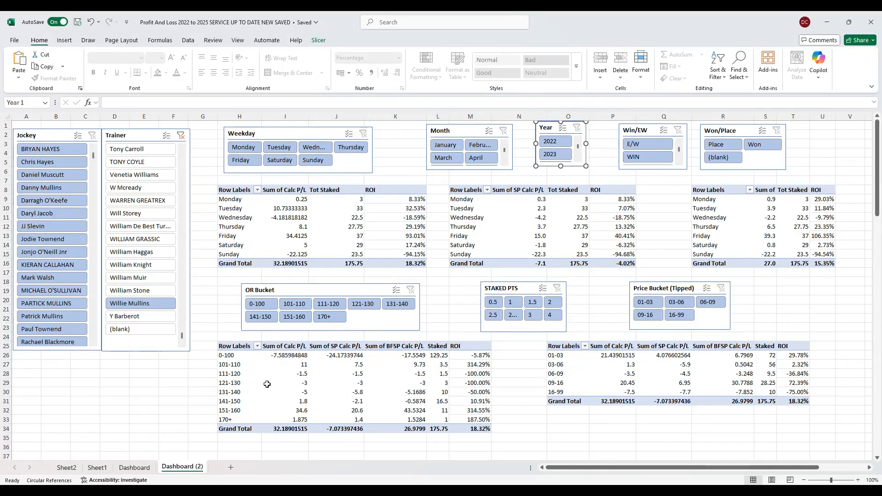
left_click(181, 136)
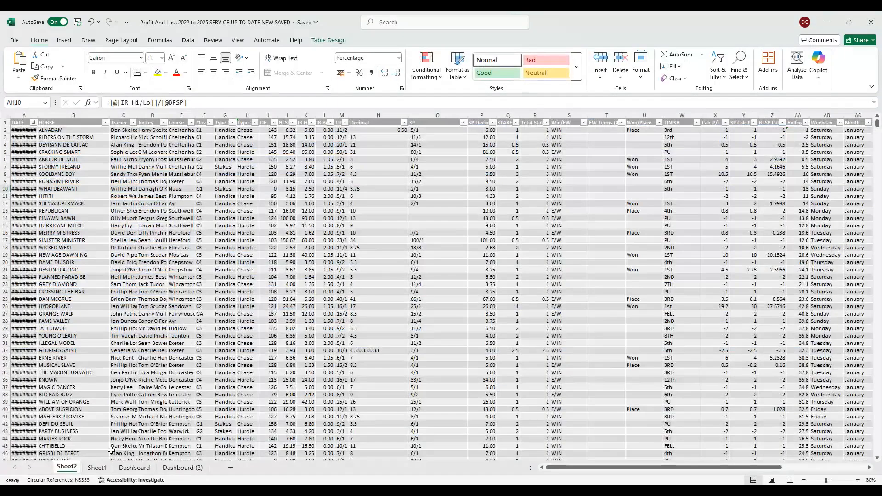
- Look through the January to March bet records in the table on Sheet2
left_click(67, 467)
scroll(403, 281, "down", 11)
scroll(404, 281, "down", 19)
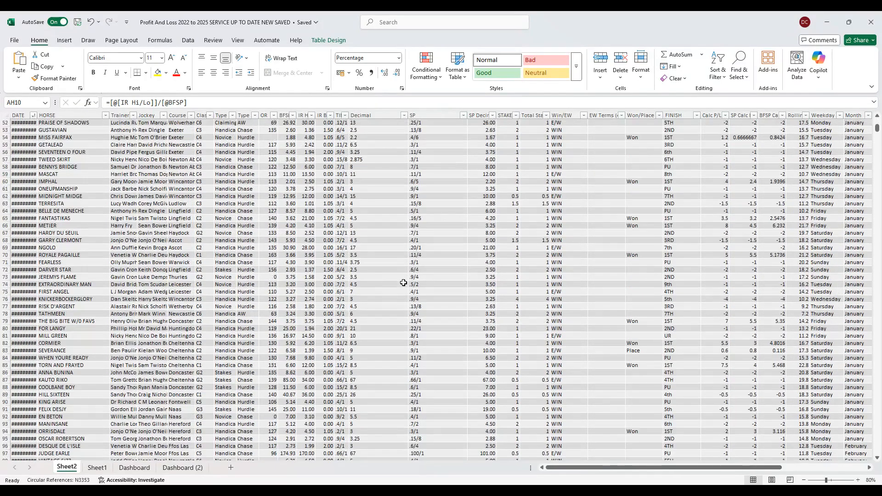
scroll(403, 283, "up", 5)
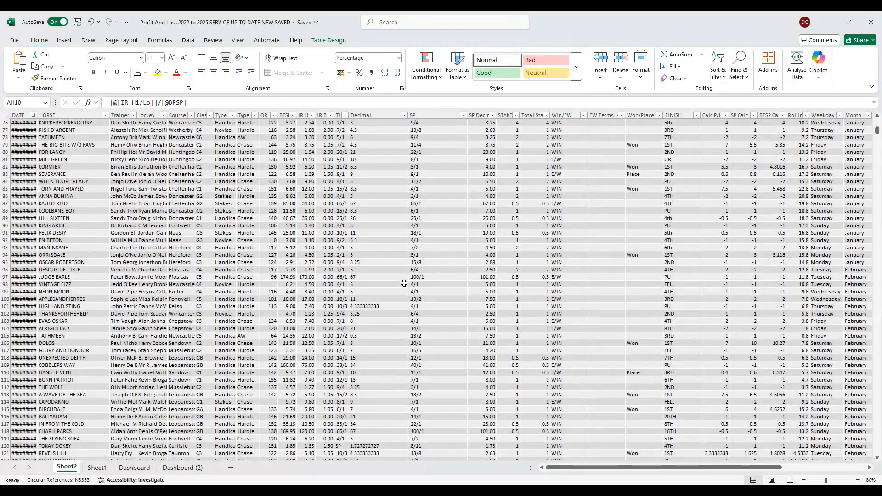
scroll(403, 283, "down", 11)
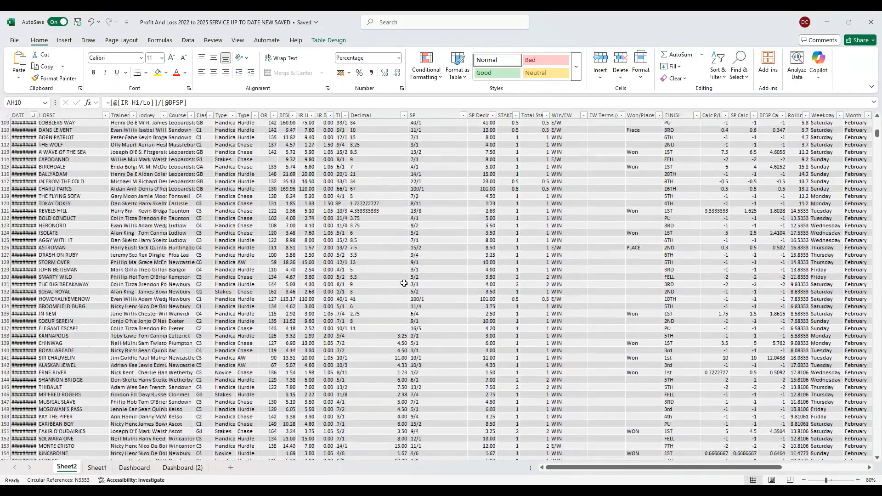
scroll(404, 283, "down", 10)
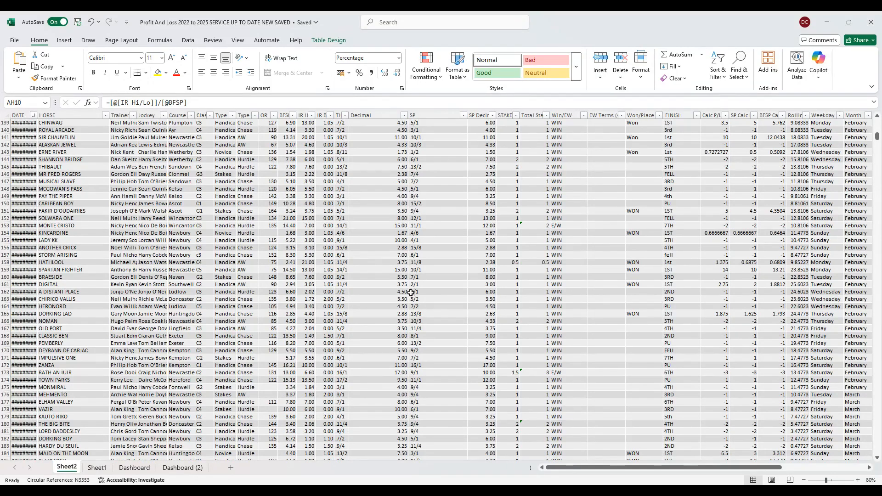
- Return to the Dashboard (2) sheet, view the results for 2 staked points and clear the STAKED PTS filter
left_click(183, 468)
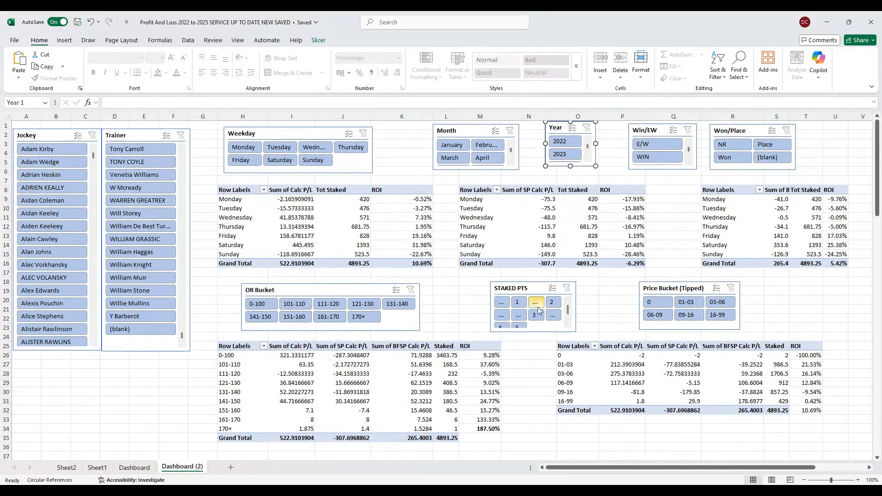
left_click(555, 303)
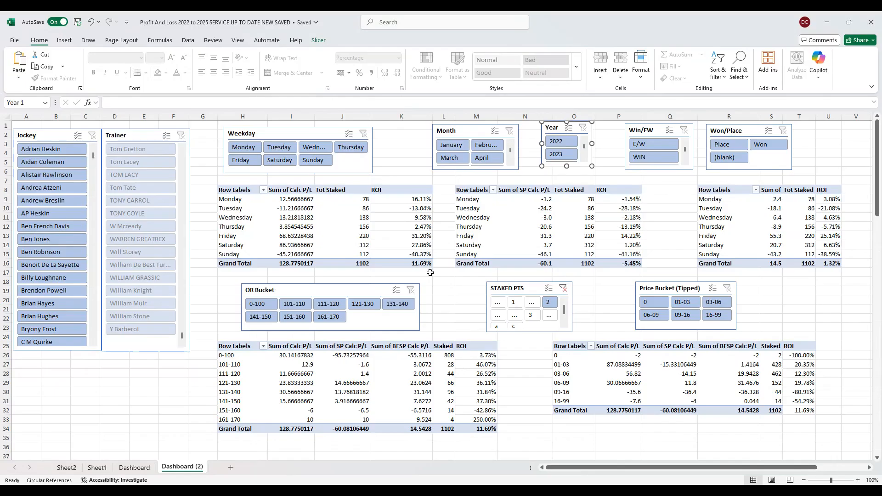
left_click(564, 288)
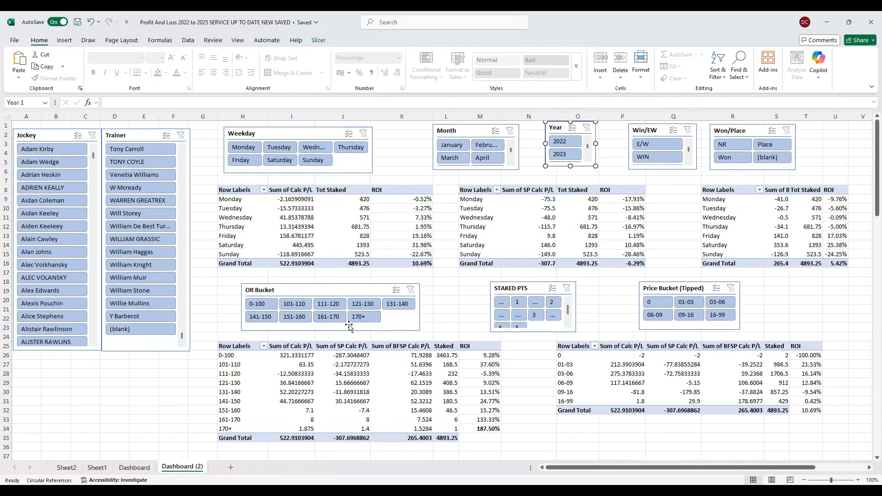
- Filter the dashboard to the 101-110 OR Bucket
left_click(307, 308)
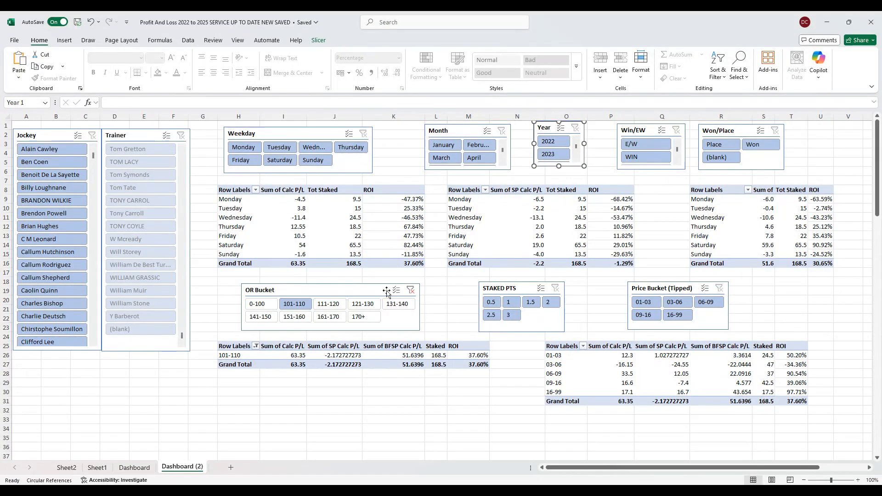
- Check the results for OR Buckets 121-130, 131-140, 141-150, 151-160 and 161-170 one at a time, and clear the OR Bucket filter
left_click(362, 306)
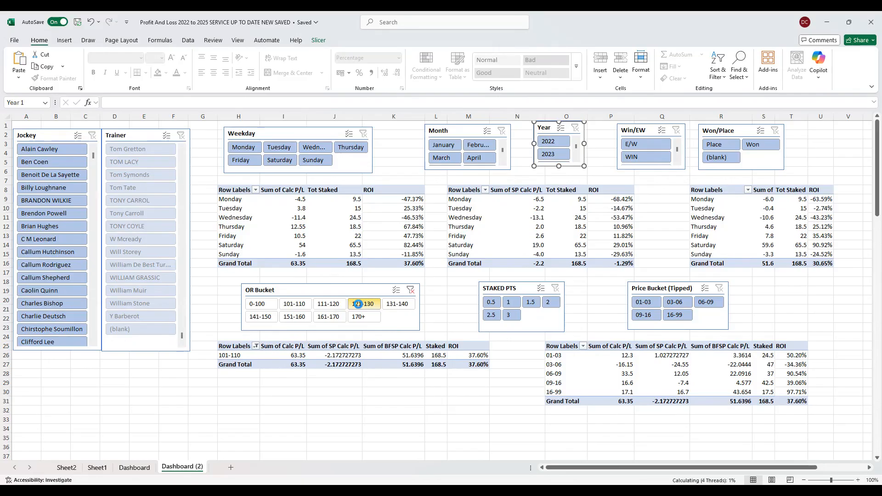
left_click(399, 305)
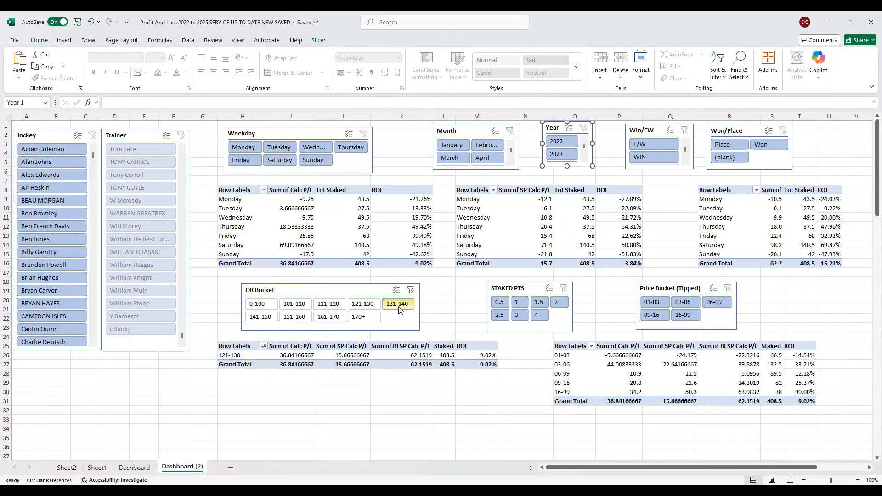
left_click(271, 317)
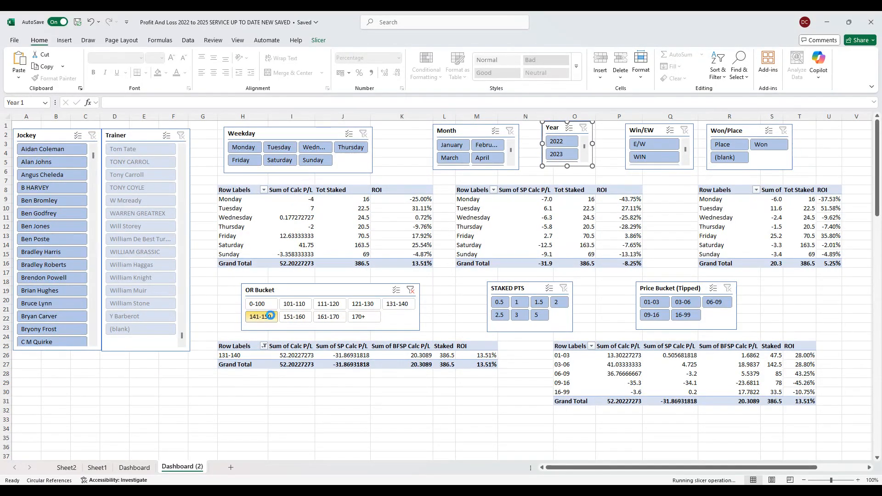
left_click(294, 317)
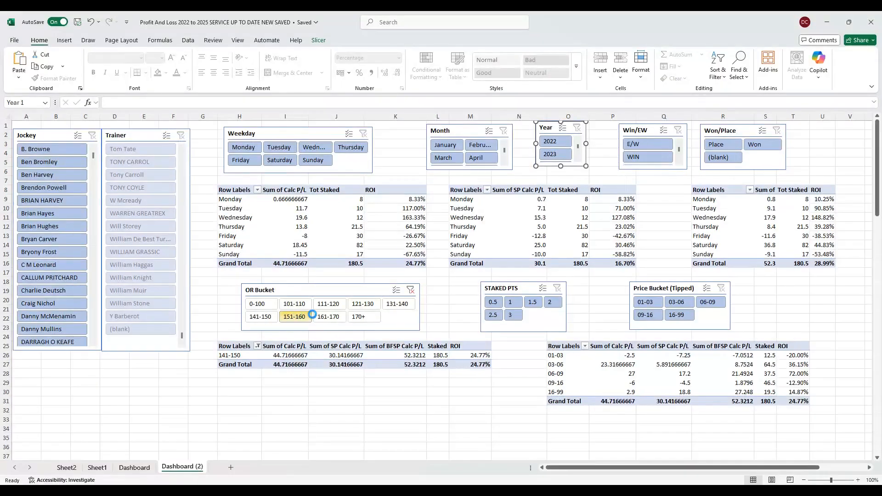
left_click(323, 317)
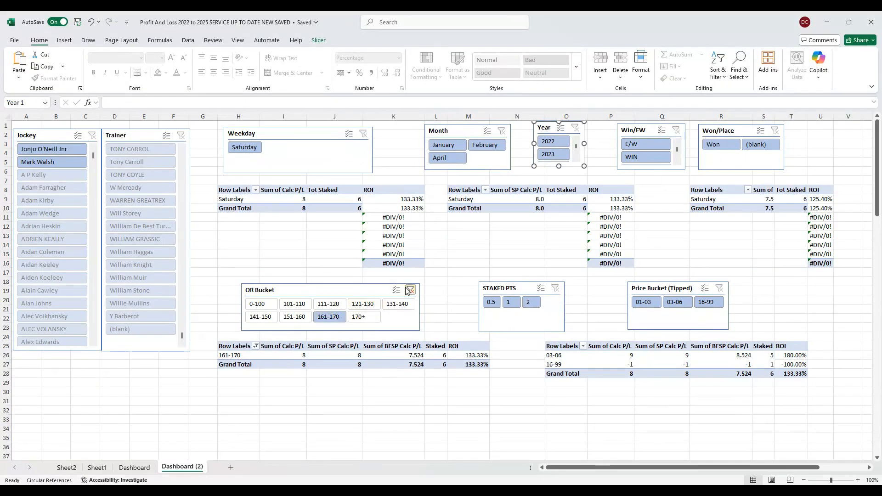
left_click(411, 290)
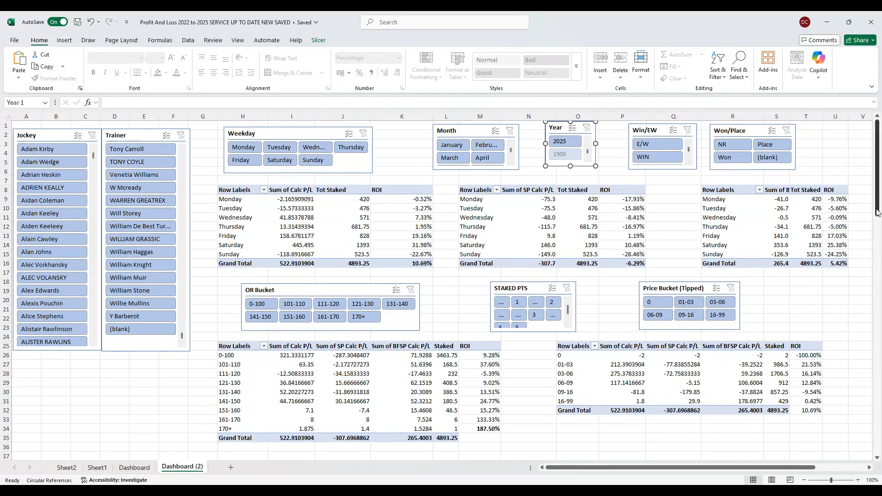
- Filter the dashboard to Chase races in the Type 2 slicer
left_click_drag(877, 202, 877, 302)
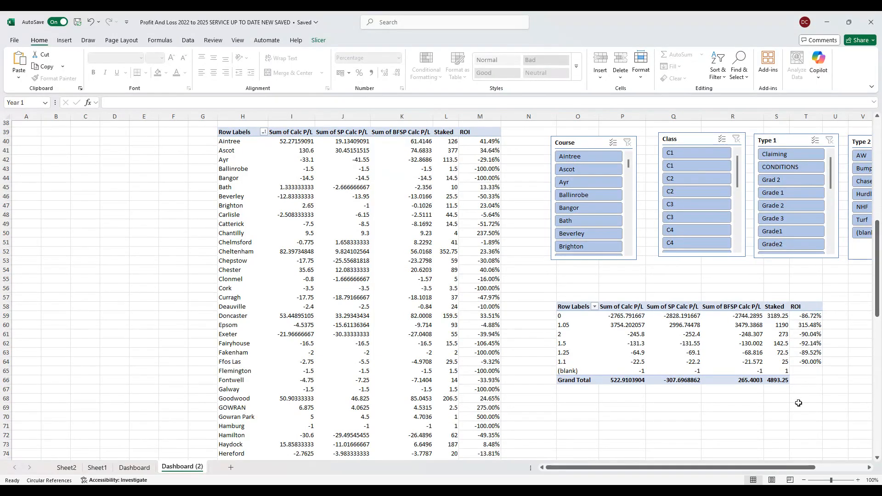
left_click_drag(772, 468, 807, 468)
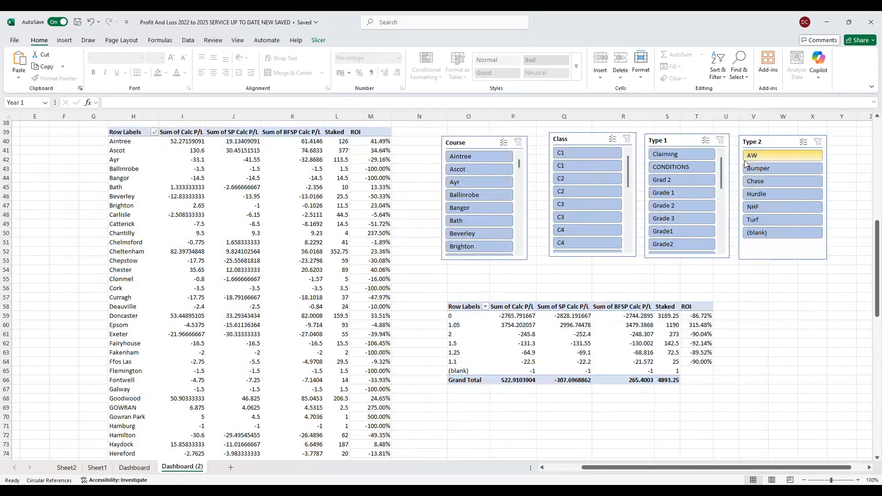
left_click(765, 184)
- Check the Chase results for OR Buckets 131-140, 151-160, 161-170 and 170+, and leave the dashboard filtered to the 141-150 bucket
left_click_drag(878, 252, 877, 152)
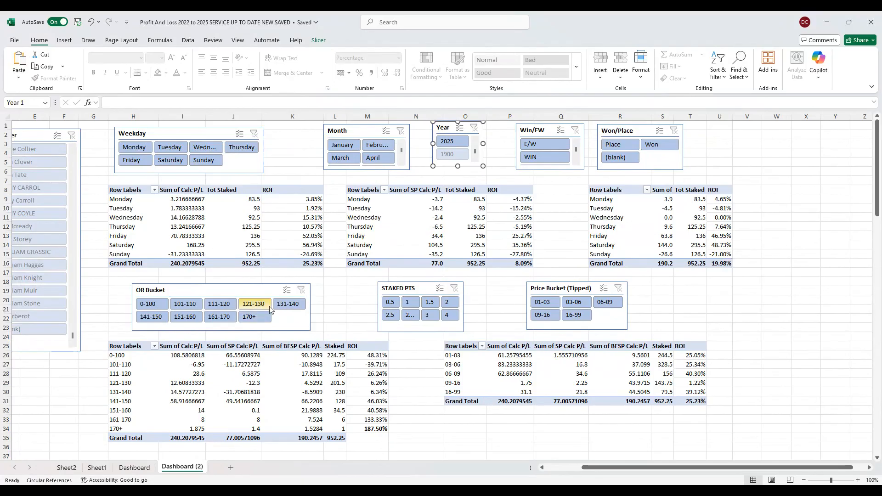
left_click(285, 303)
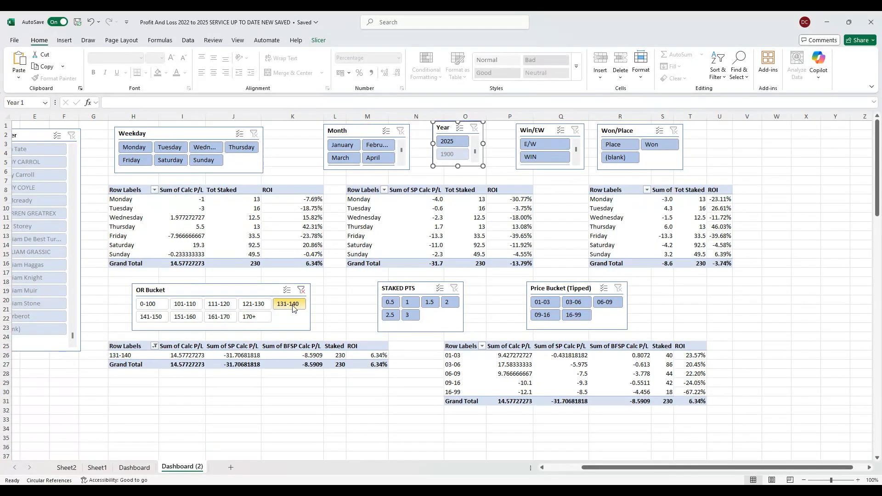
left_click(184, 317)
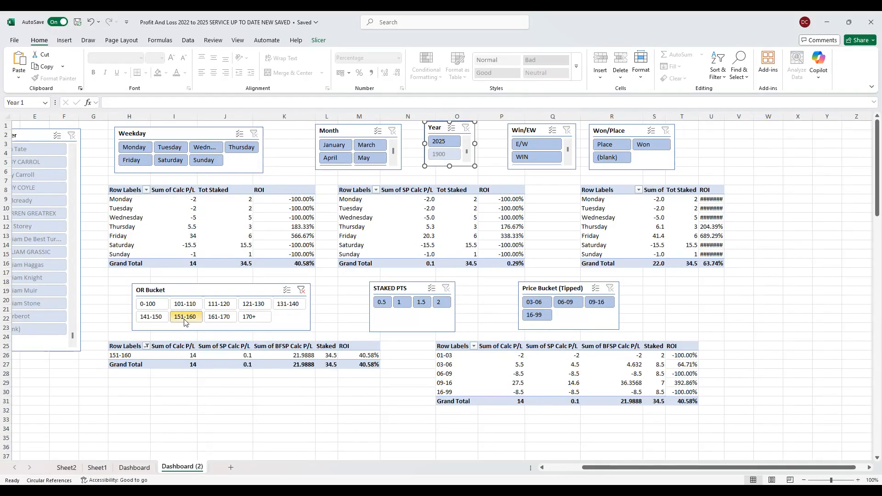
left_click(218, 318)
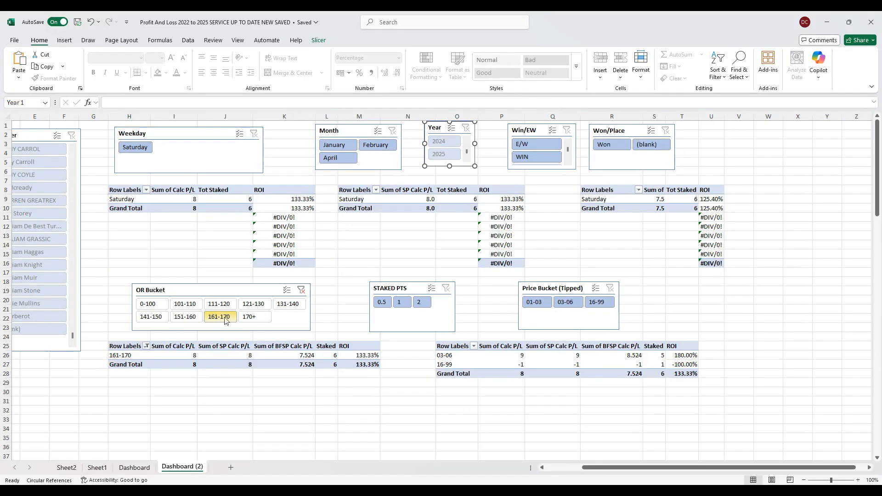
left_click(252, 317)
left_click(160, 318)
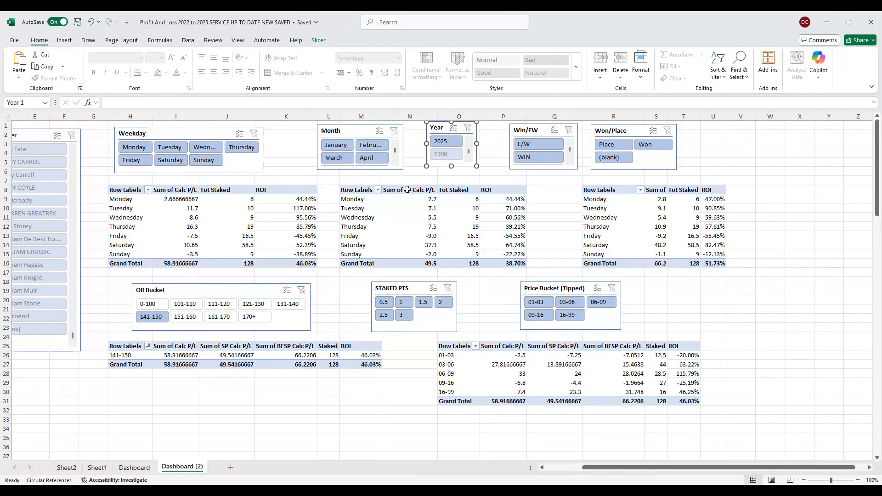
left_click_drag(470, 155, 469, 139)
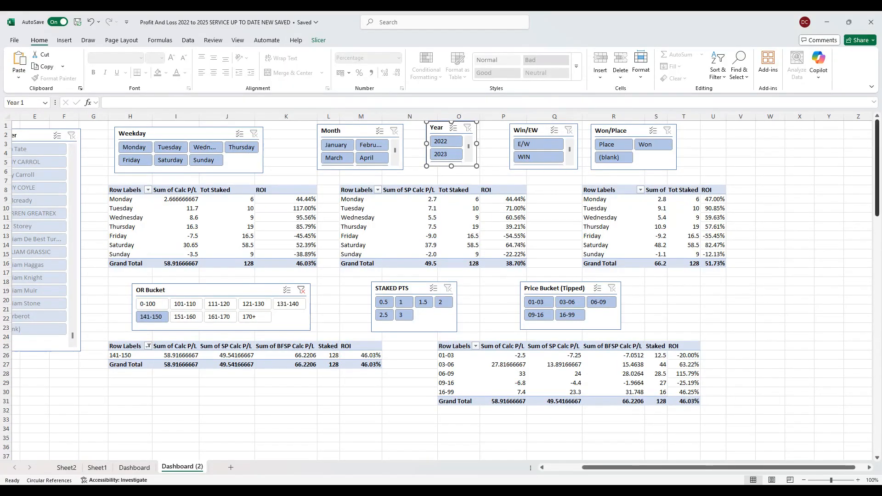
- Clear the Type 2 filter and review the 141-150 OR Bucket results across all race types
left_click_drag(878, 180, 877, 272)
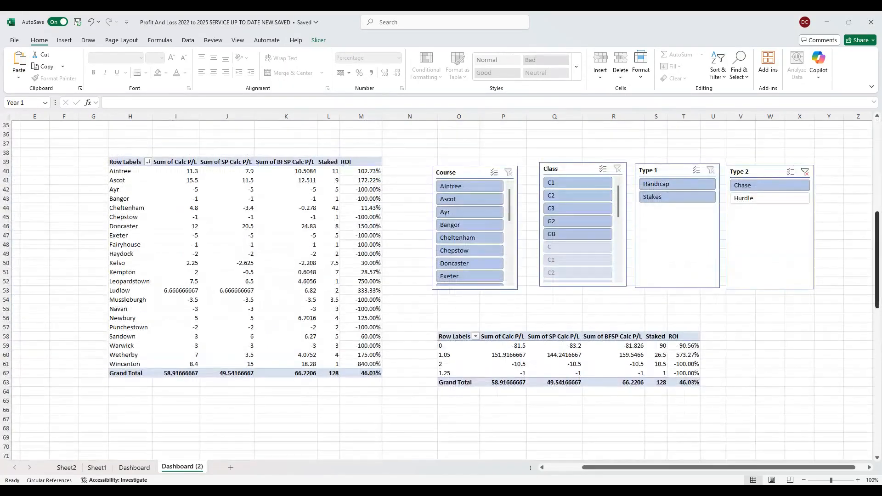
left_click(806, 172)
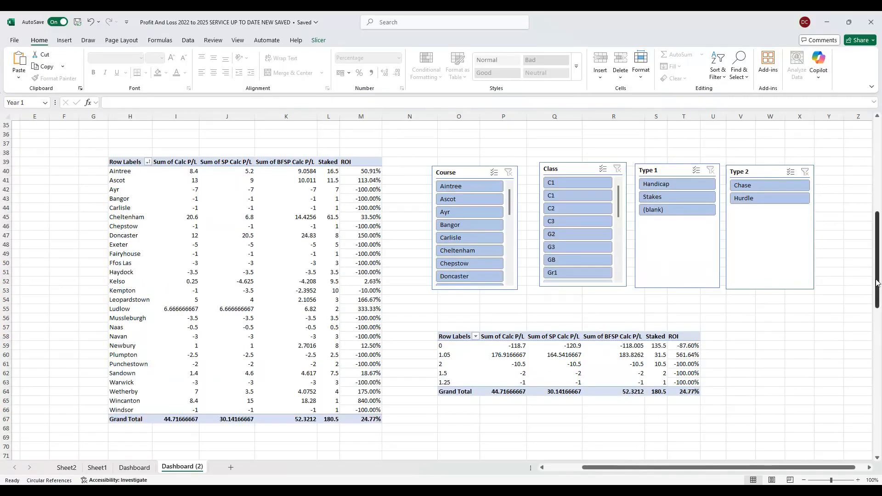
left_click_drag(877, 285, 876, 191)
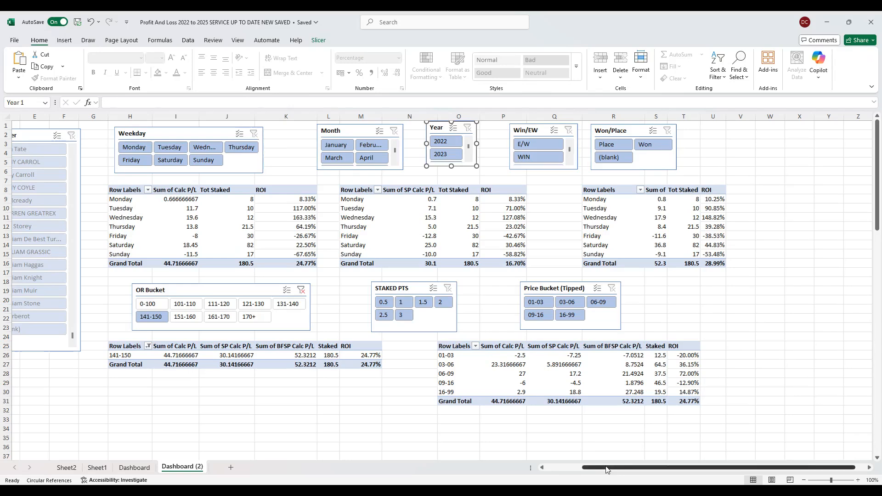
left_click_drag(607, 470, 570, 470)
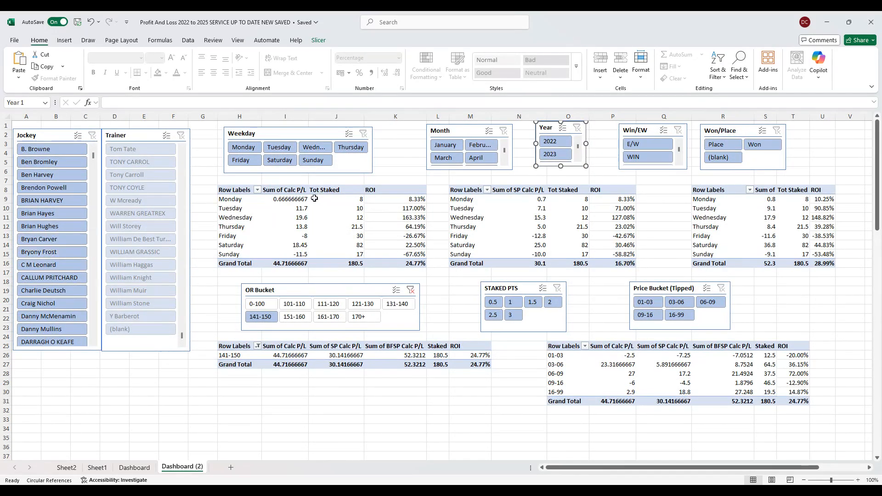
- Open the bet records table on Sheet2
left_click(66, 467)
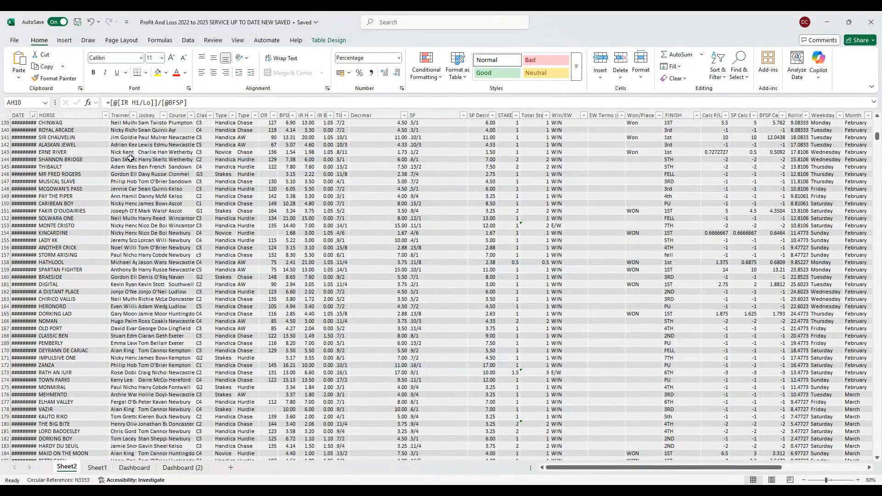